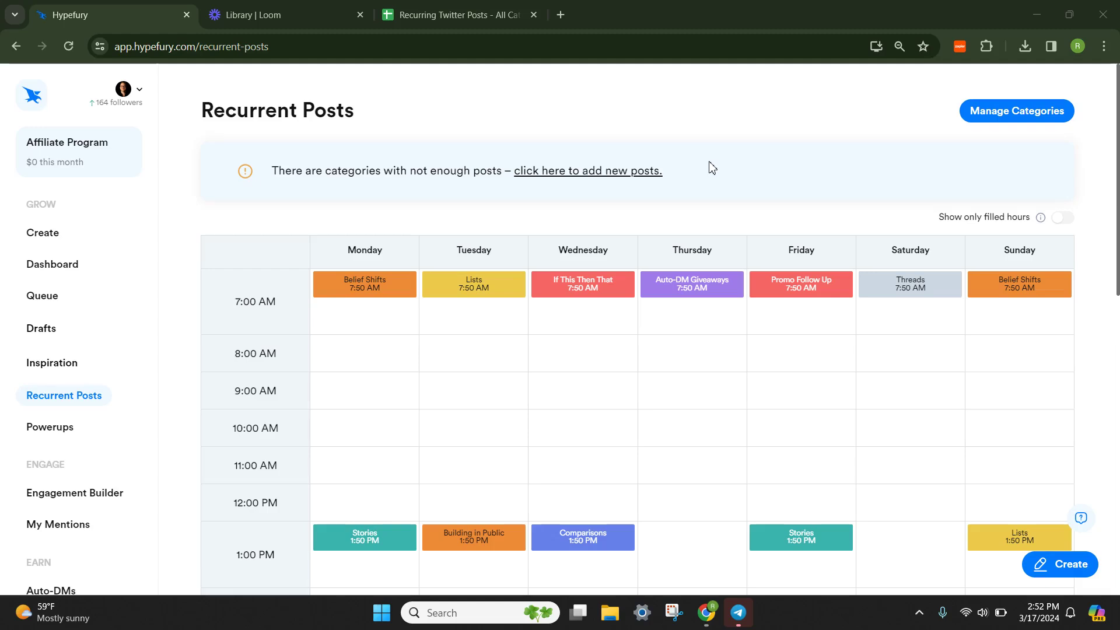
# In a new tab, open ChatGPT's 'Rotating Content Posting' conversation and scroll up to its original category prompt
pyautogui.click(561, 15)
pyautogui.write('chat')
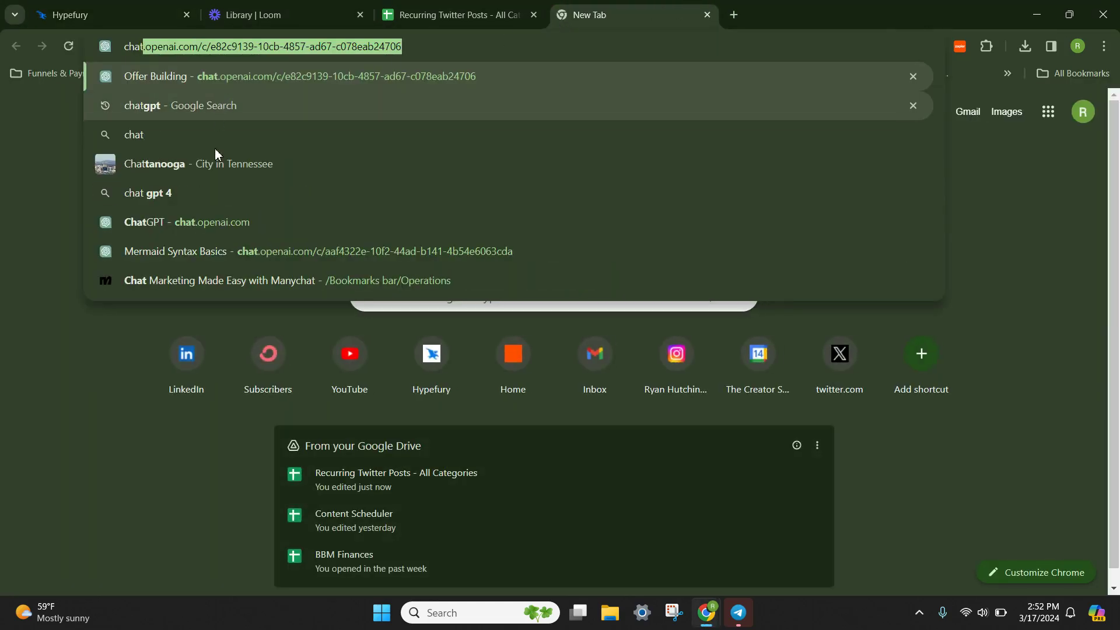
pyautogui.click(210, 221)
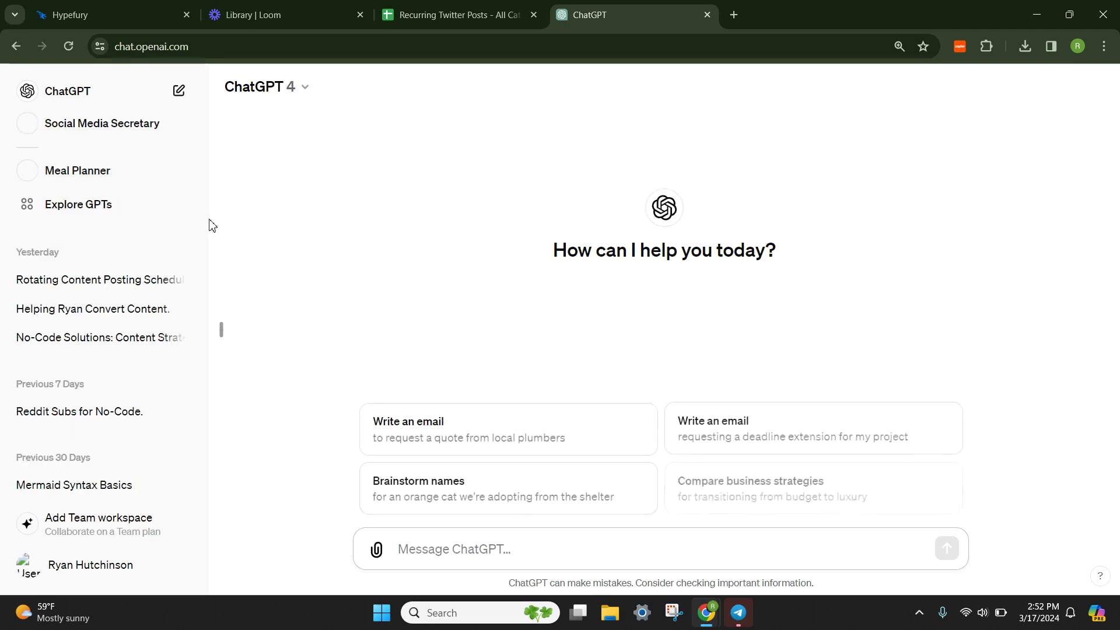
pyautogui.click(82, 280)
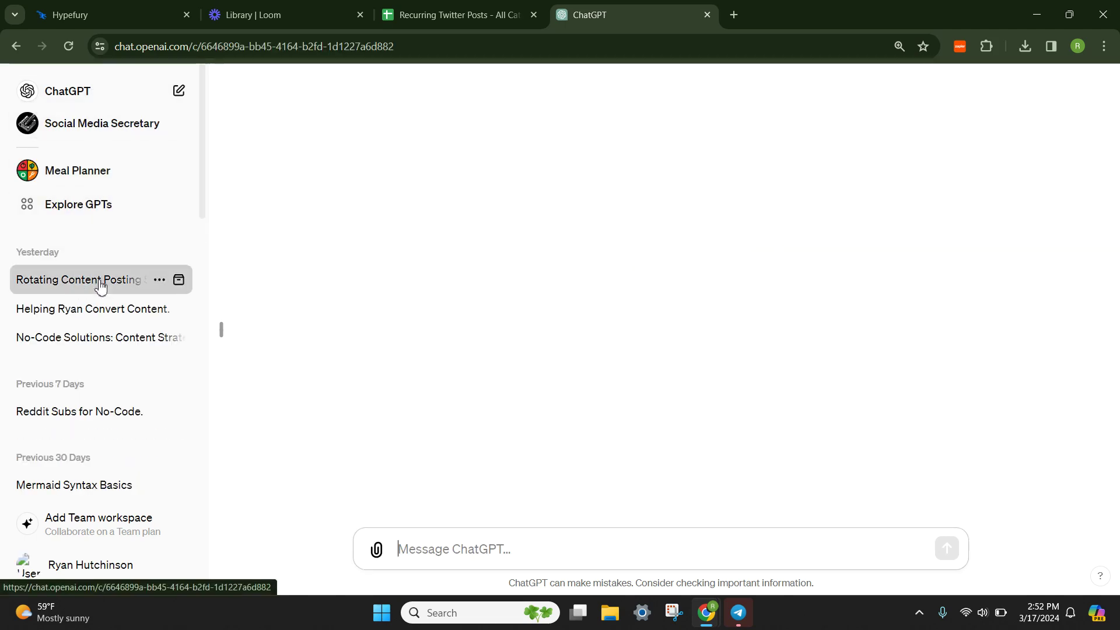
pyautogui.scroll(20, 406, 261)
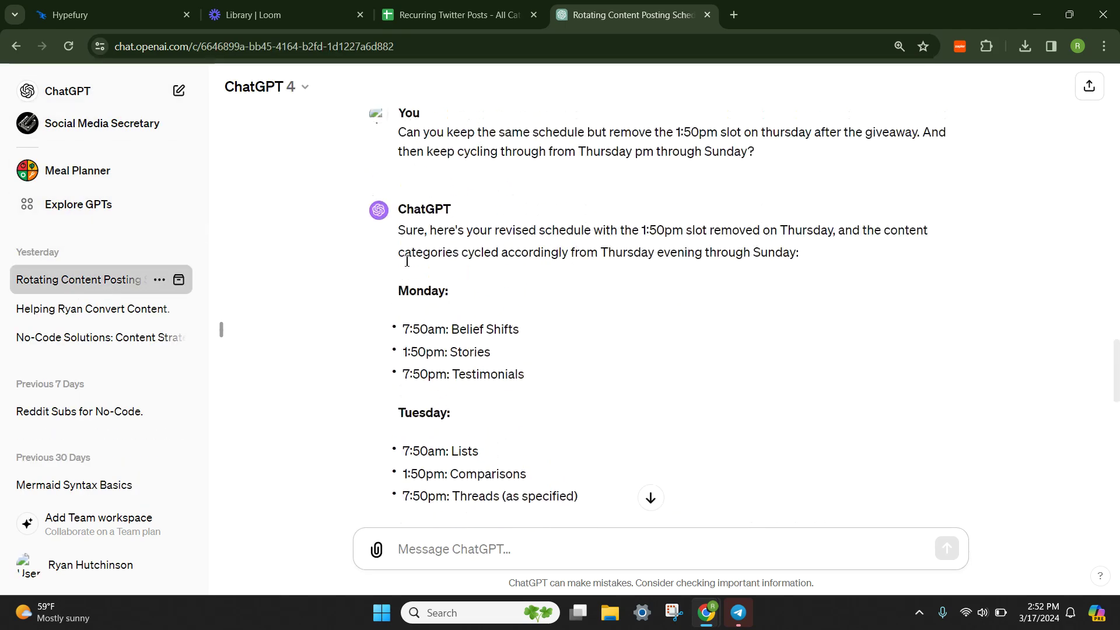
pyautogui.scroll(1, 407, 261)
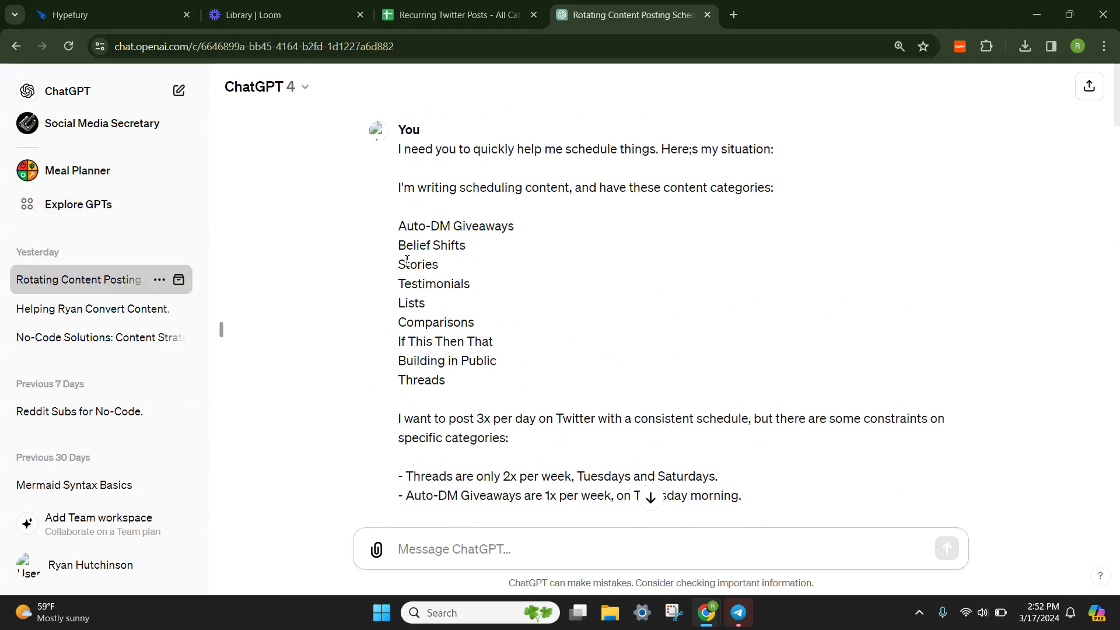
# Move the Hypefury tab to third position and review the weekly Recurrent Posts slots
pyautogui.click(133, 17)
pyautogui.moveTo(131, 23); pyautogui.dragTo(411, 17)
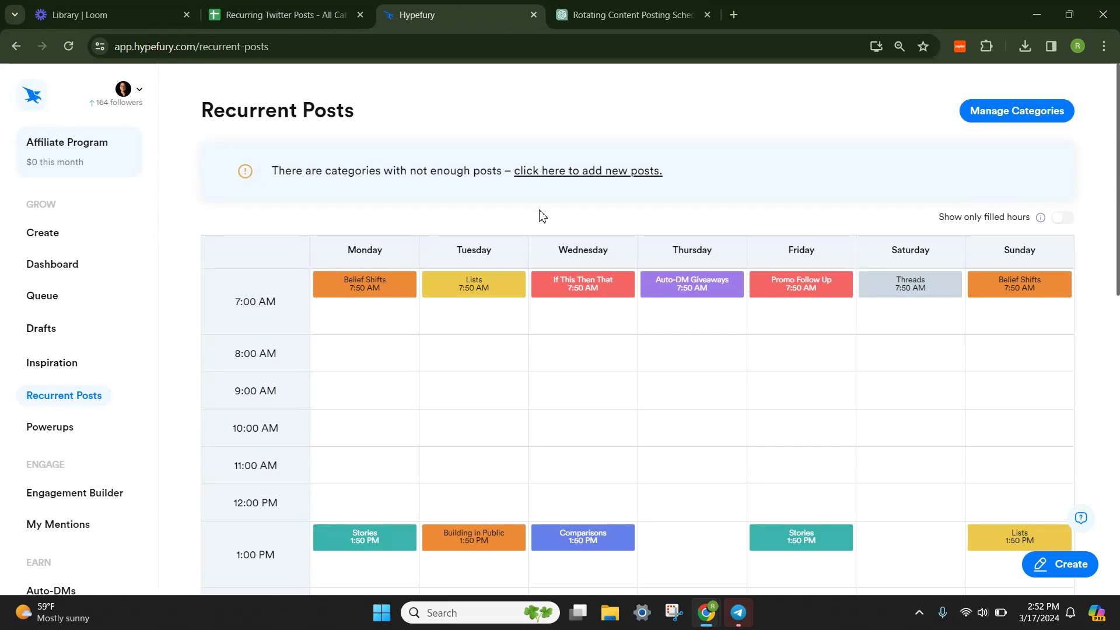
pyautogui.scroll(-1, 720, 350)
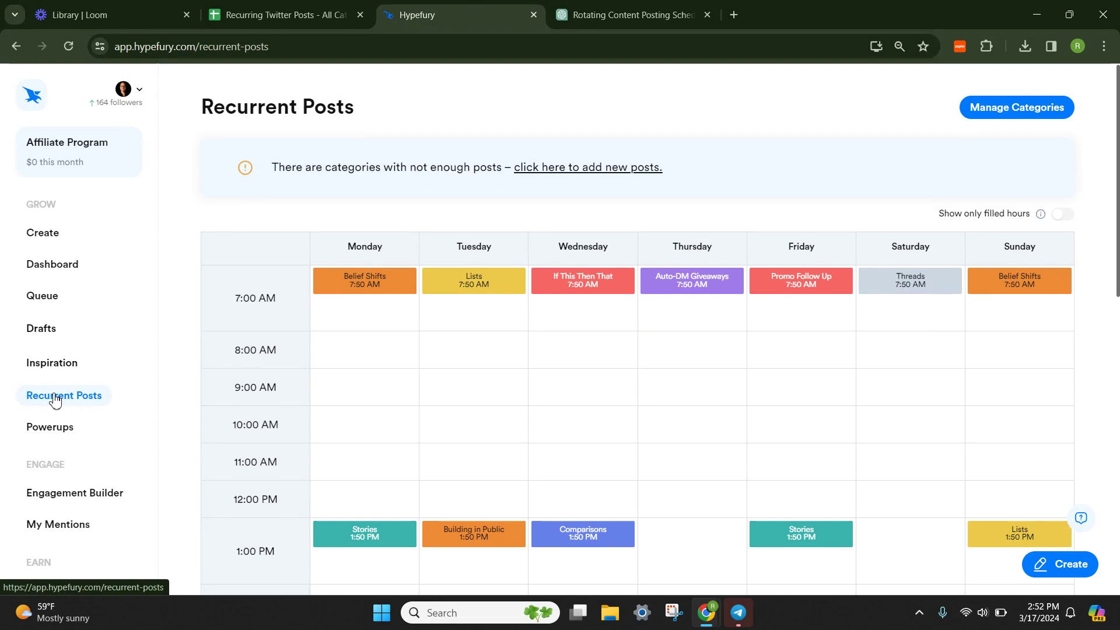
pyautogui.scroll(-1, 721, 362)
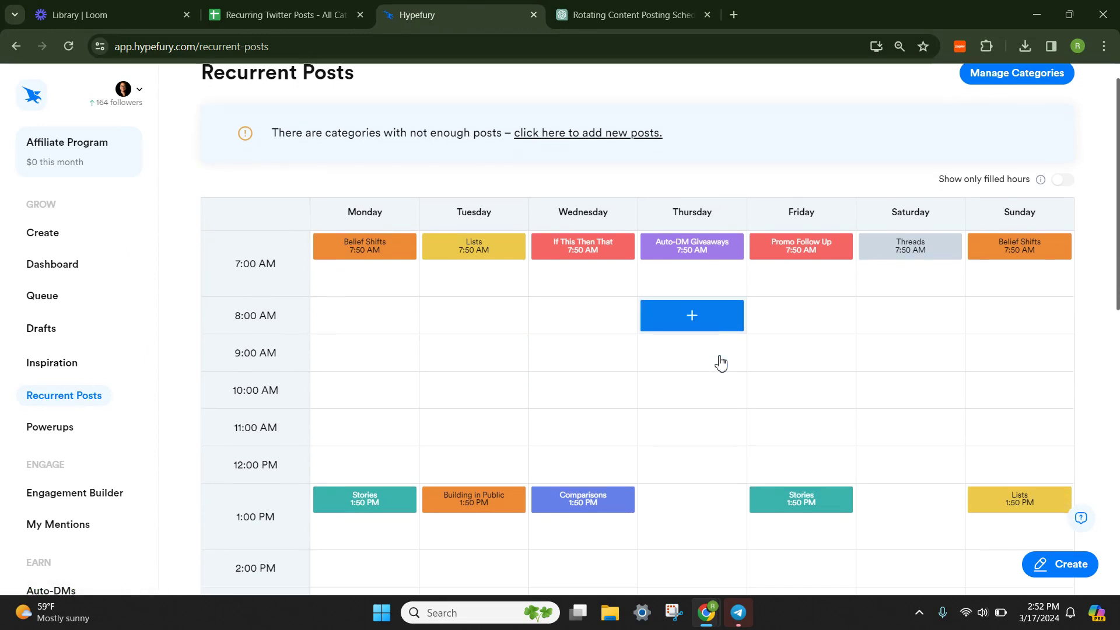
pyautogui.scroll(-3, 721, 363)
pyautogui.scroll(-4, 620, 478)
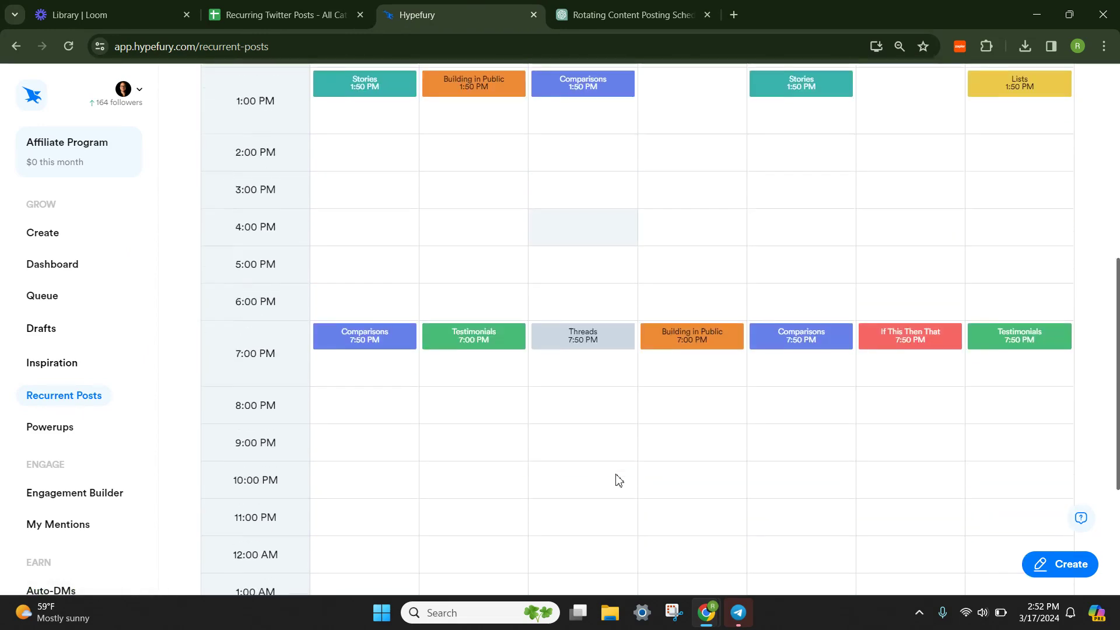
pyautogui.scroll(-4, 619, 479)
pyautogui.scroll(9, 618, 479)
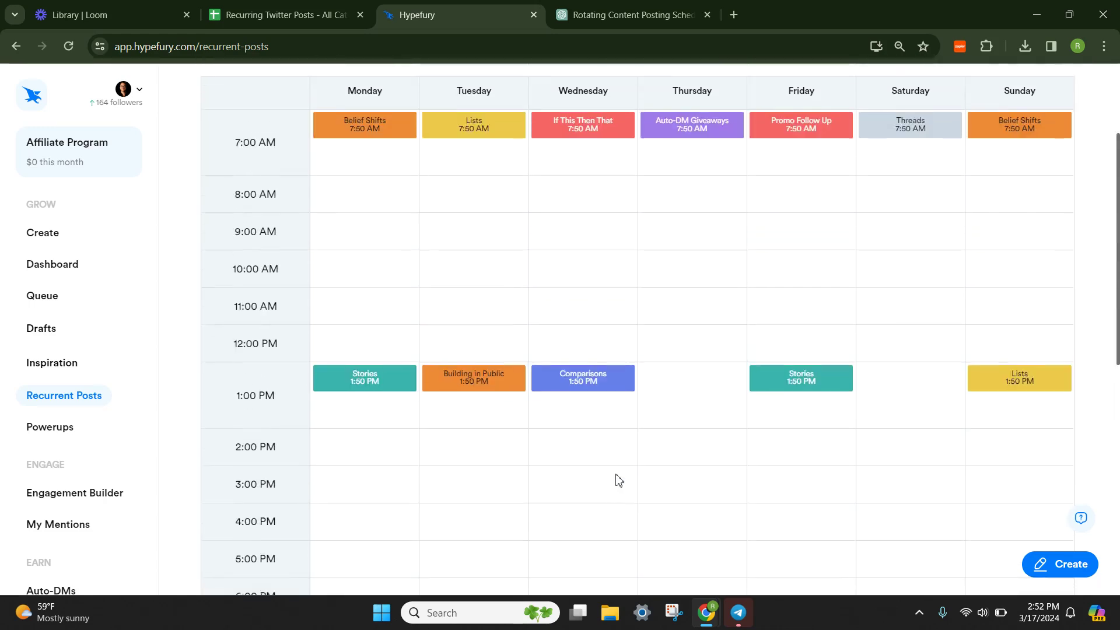
pyautogui.scroll(3, 618, 481)
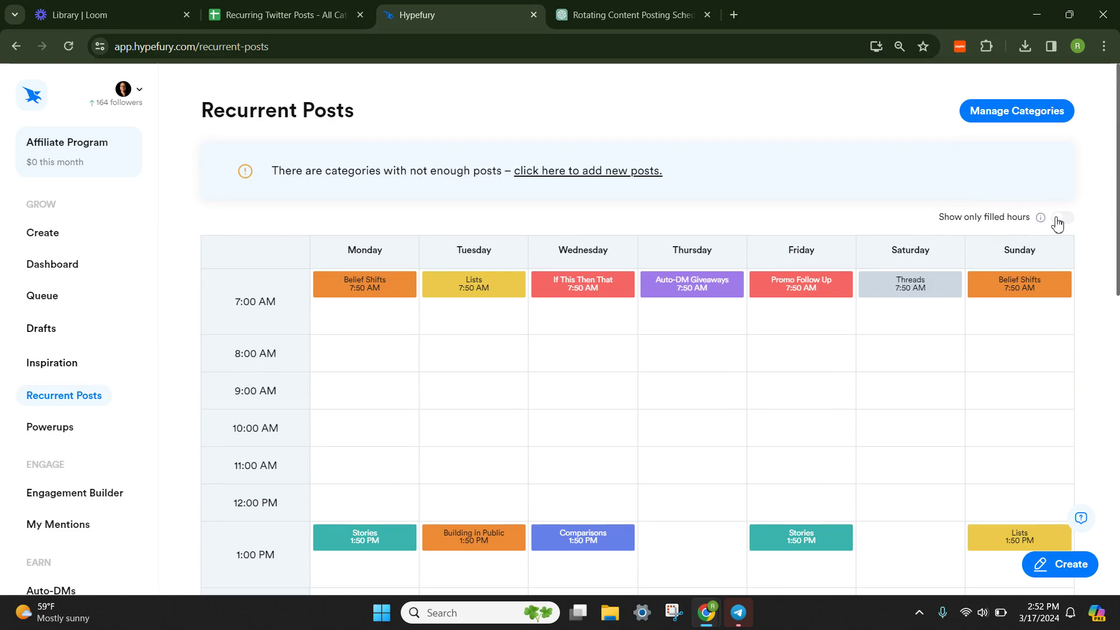
pyautogui.scroll(-10, 712, 458)
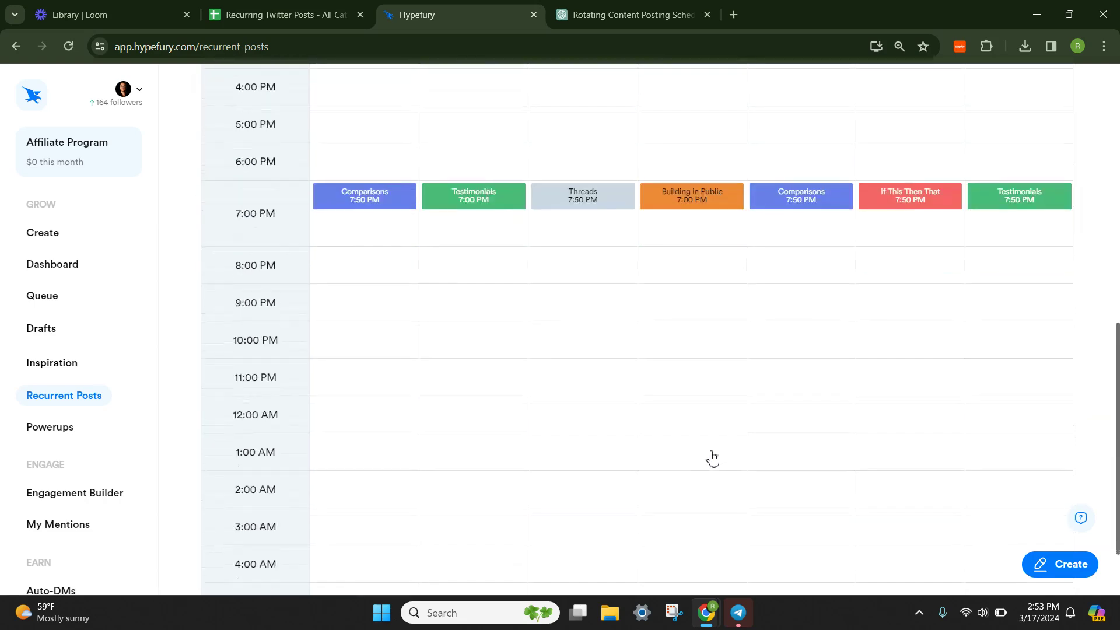
pyautogui.scroll(6, 712, 459)
pyautogui.scroll(4, 712, 458)
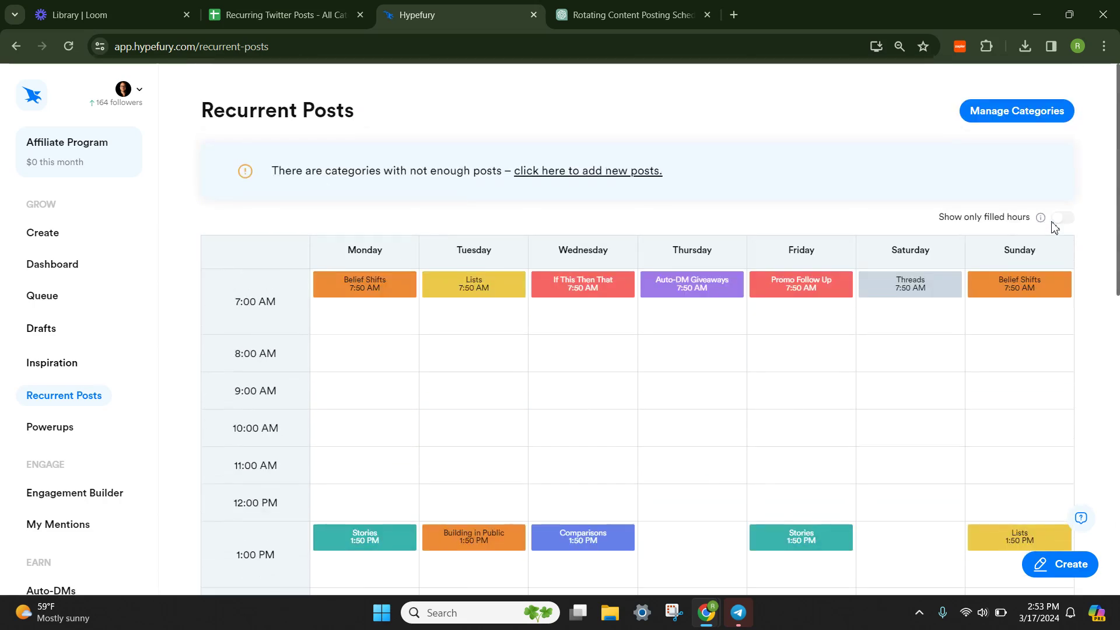
# Show only the filled 7 AM, 1 PM and 7 PM hours, then return to the ChatGPT conversation
pyautogui.click(1060, 221)
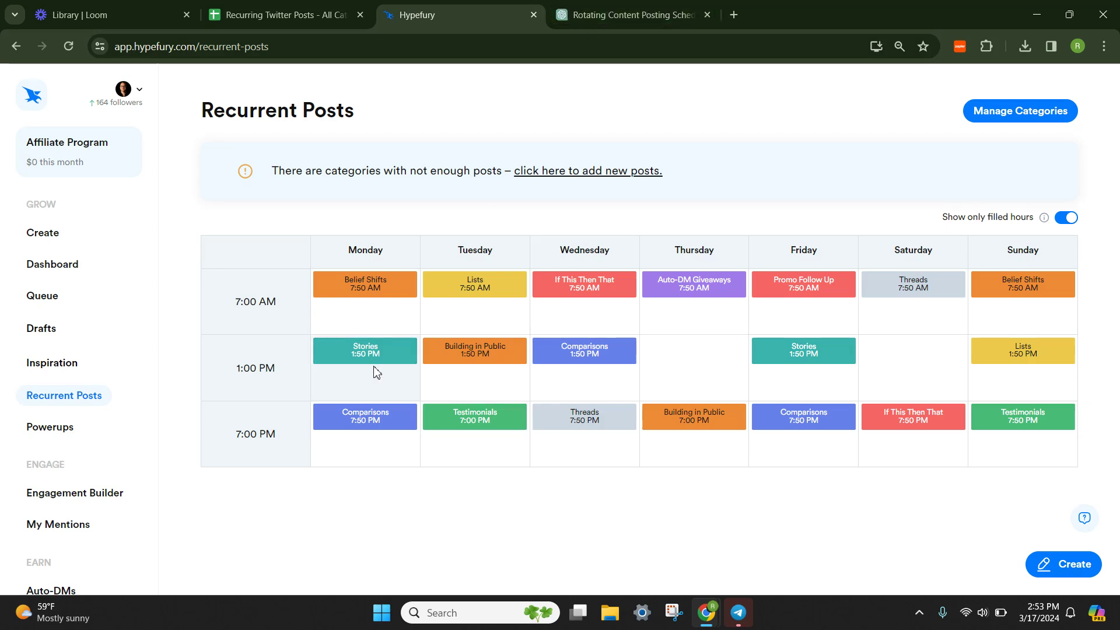
pyautogui.click(645, 21)
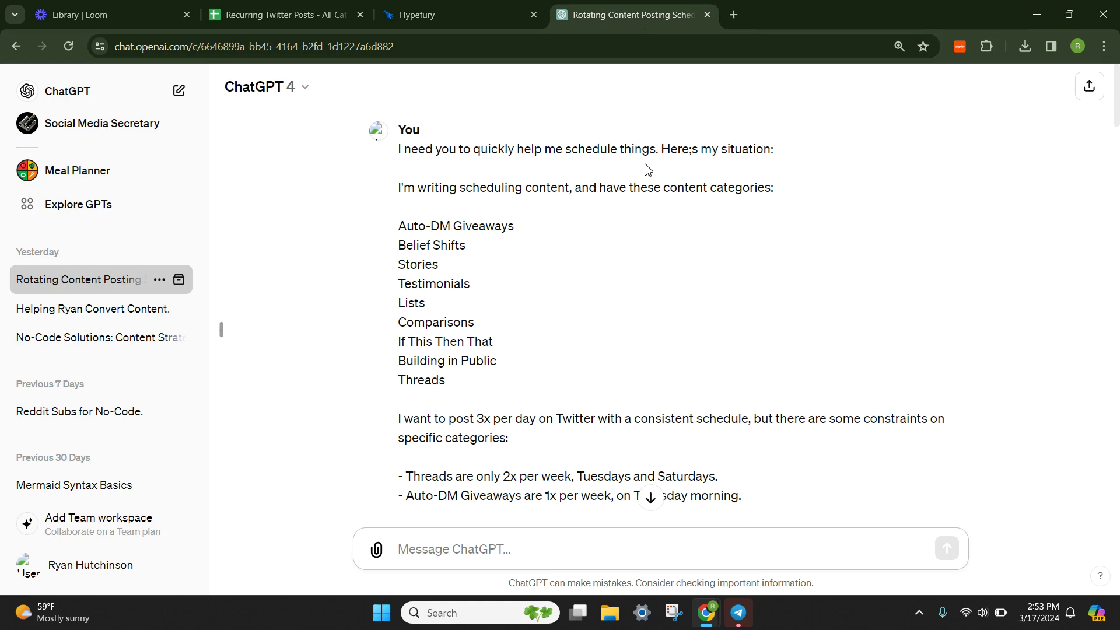
pyautogui.scroll(-2, 619, 252)
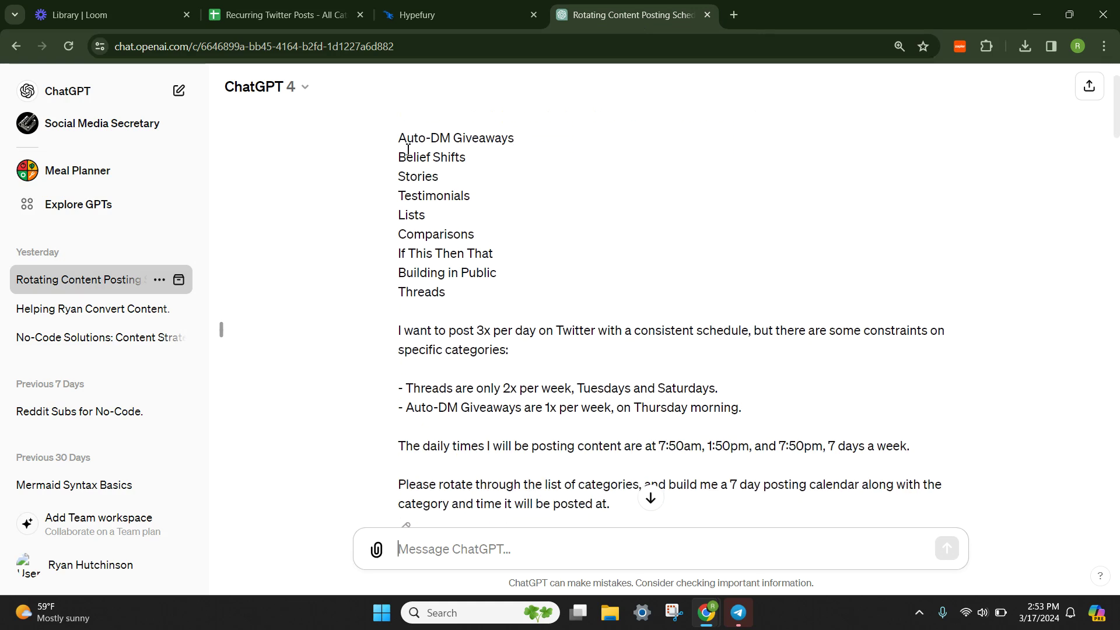
pyautogui.moveTo(400, 140); pyautogui.dragTo(495, 295)
pyautogui.click(519, 303)
pyautogui.scroll(-3, 525, 295)
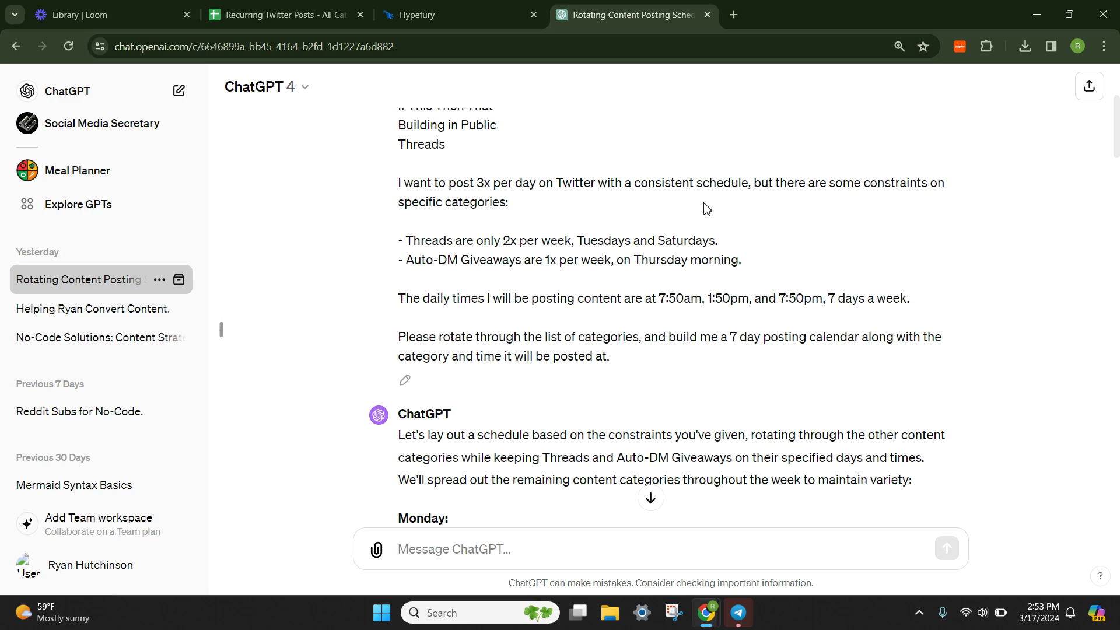
pyautogui.scroll(-1, 582, 252)
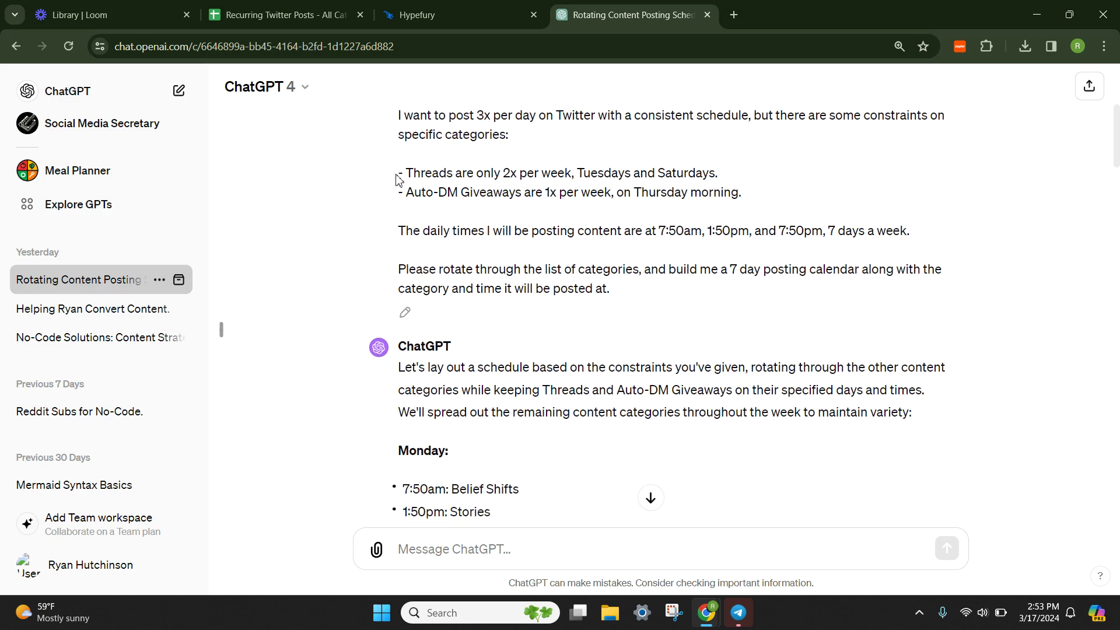
pyautogui.moveTo(399, 173); pyautogui.dragTo(728, 181)
pyautogui.click(684, 201)
pyautogui.moveTo(399, 196); pyautogui.dragTo(751, 201)
pyautogui.click(629, 225)
pyautogui.scroll(-1, 629, 225)
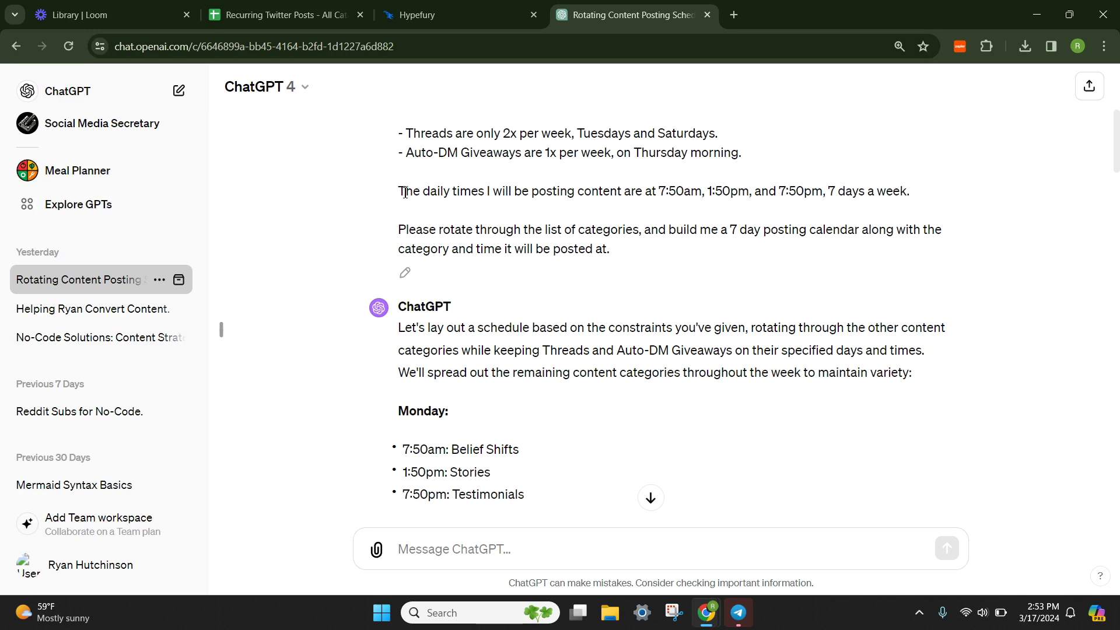
pyautogui.moveTo(404, 192); pyautogui.dragTo(923, 204)
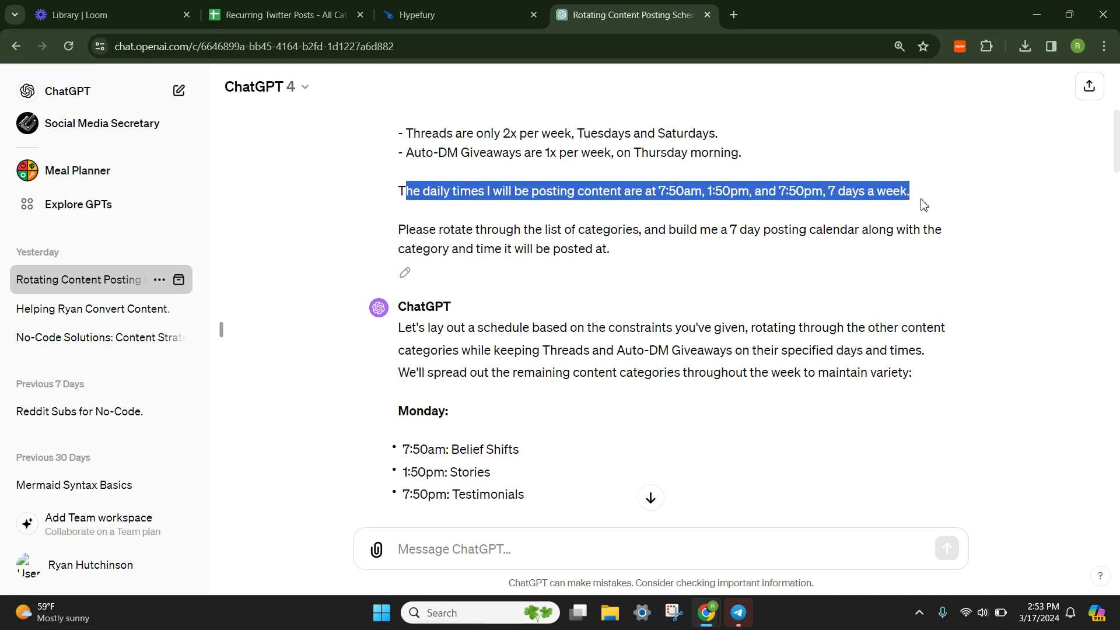
pyautogui.click(663, 190)
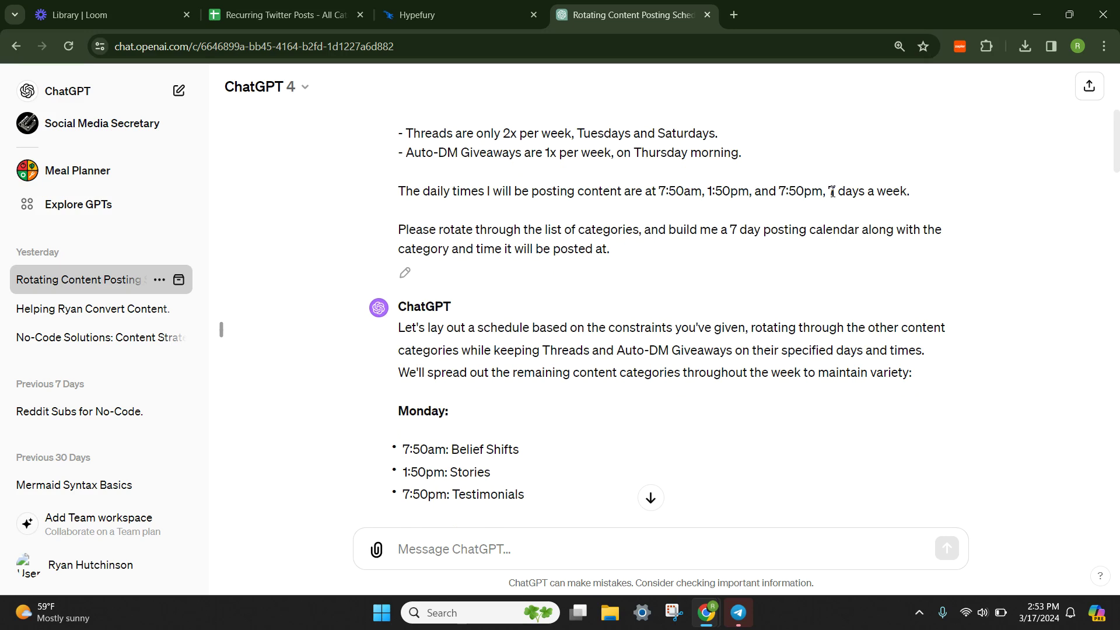
pyautogui.scroll(-1, 455, 220)
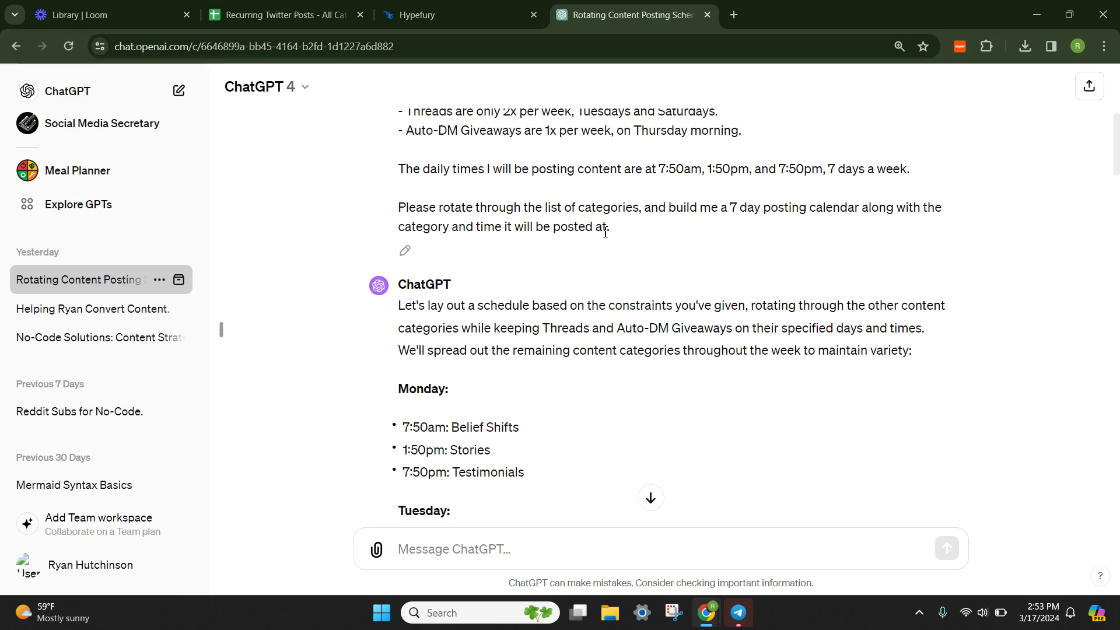
pyautogui.scroll(6, 612, 257)
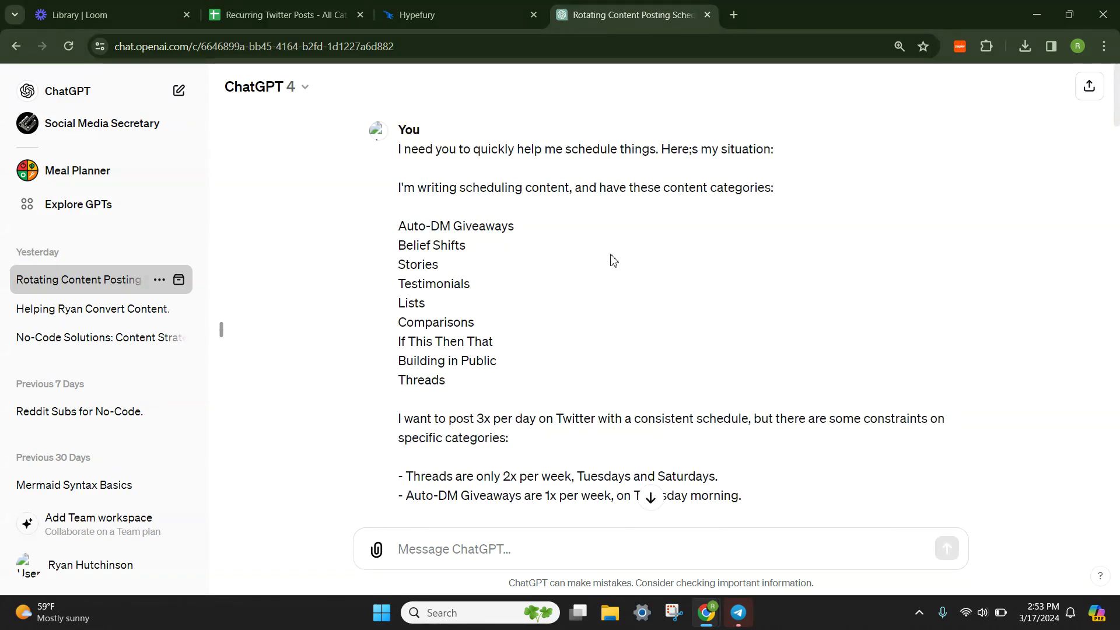
# Read through the revised schedule reply and highlight its per-category frequency list
pyautogui.scroll(-2, 521, 343)
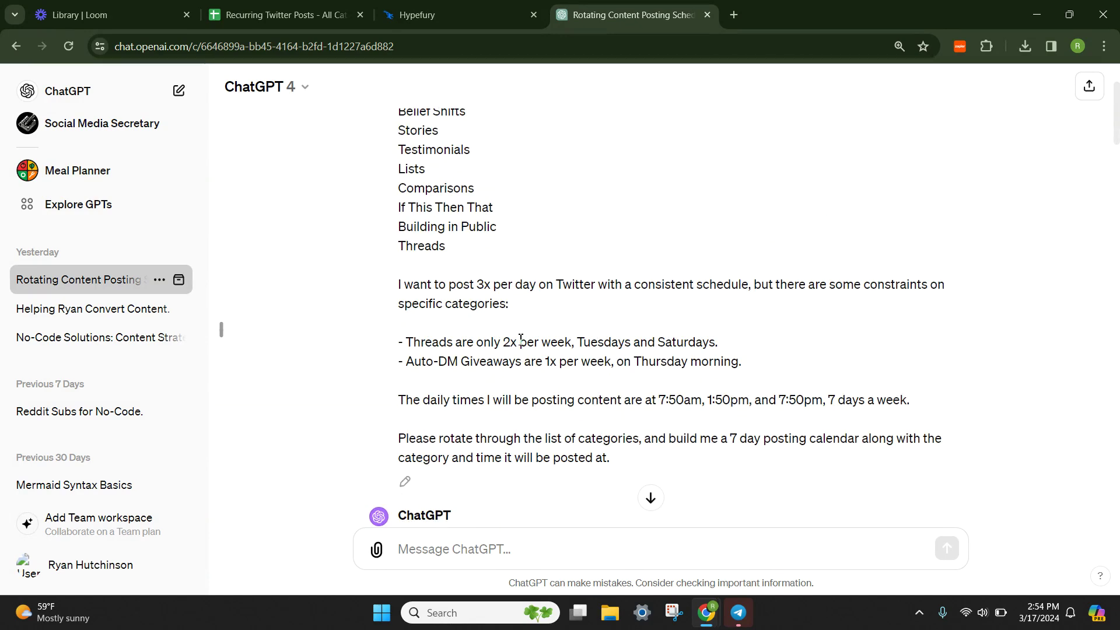
pyautogui.scroll(-7, 668, 388)
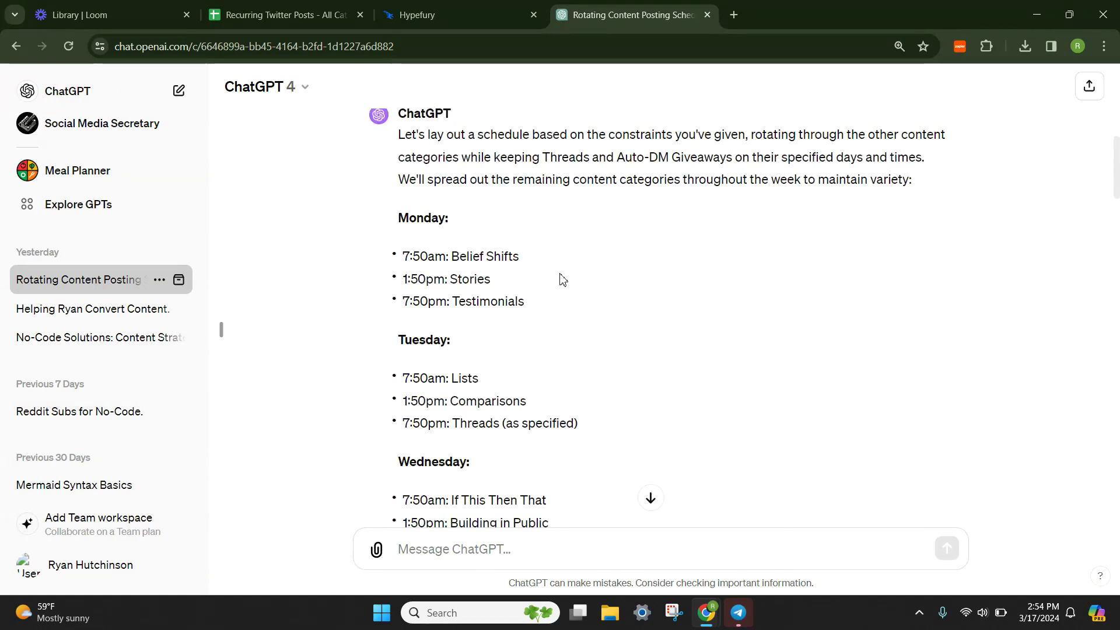
pyautogui.scroll(-5, 561, 280)
pyautogui.scroll(-9, 561, 279)
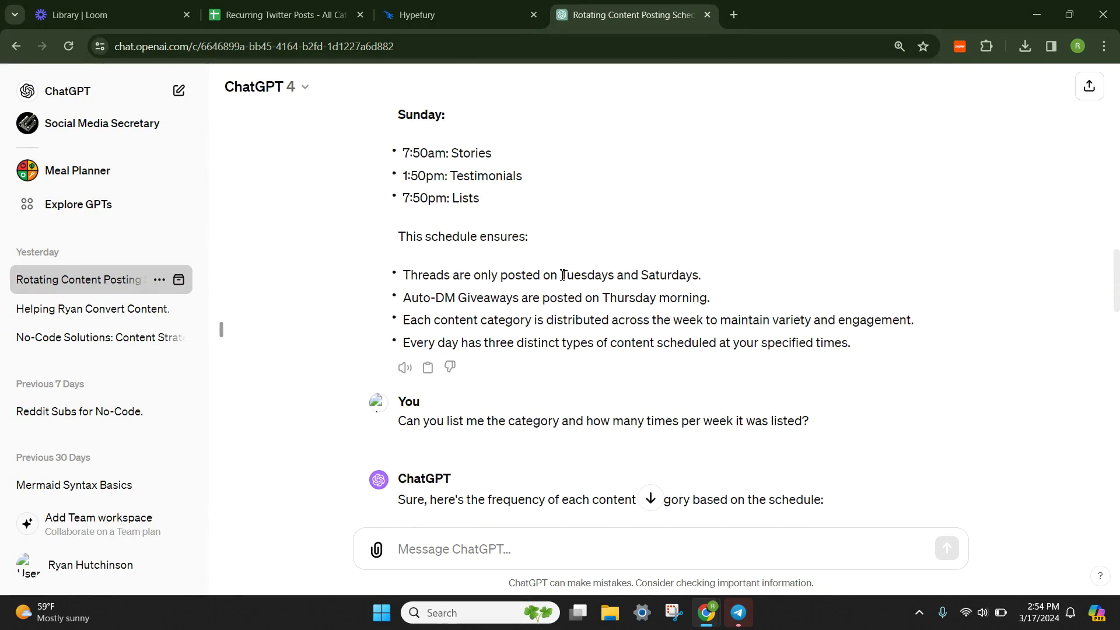
pyautogui.scroll(-3, 562, 275)
pyautogui.scroll(-3, 562, 275)
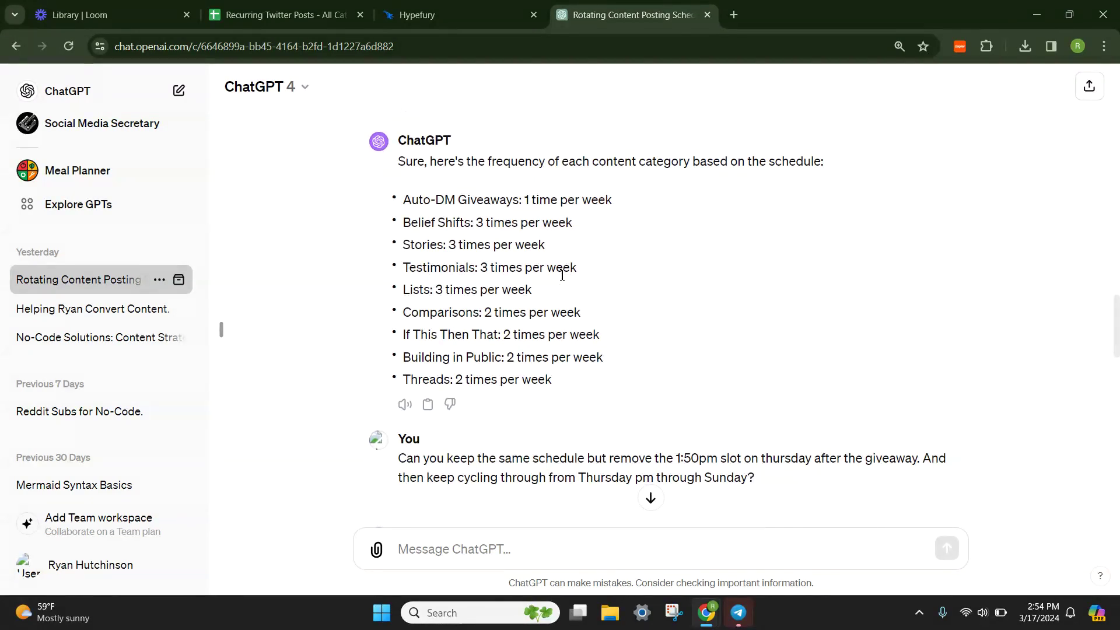
pyautogui.scroll(2, 509, 204)
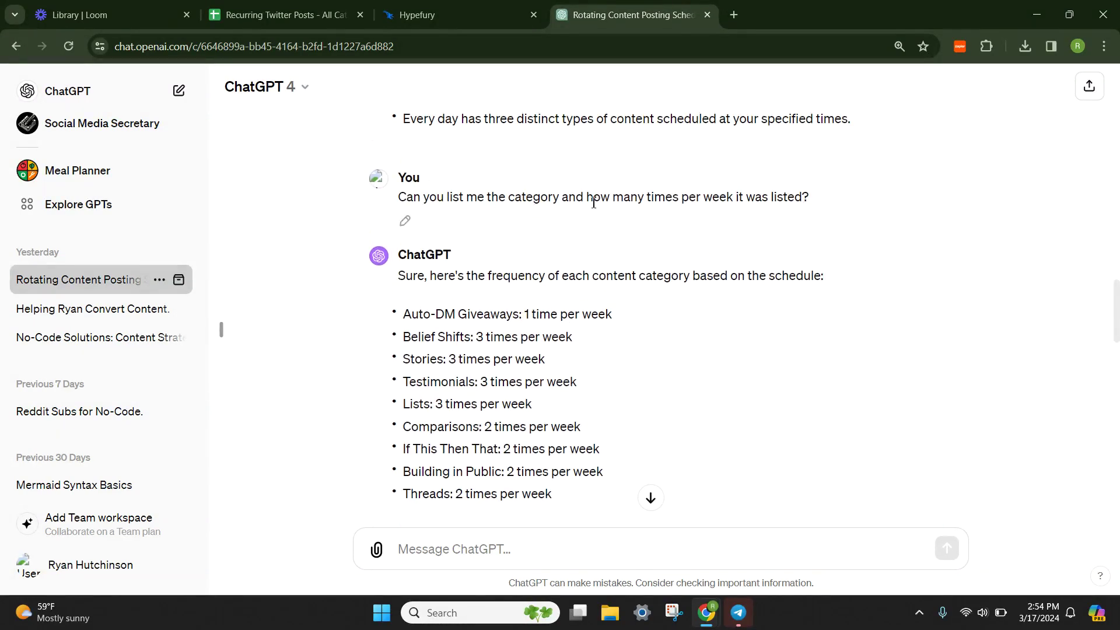
pyautogui.scroll(-3, 612, 302)
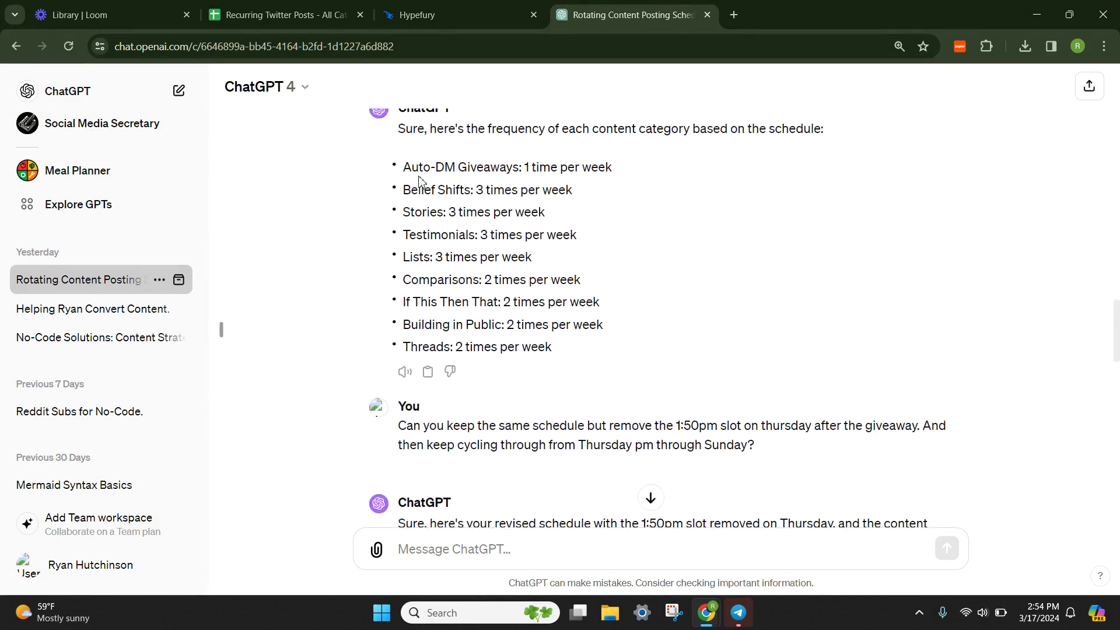
pyautogui.moveTo(408, 168); pyautogui.dragTo(550, 346)
pyautogui.click(491, 231)
pyautogui.scroll(-4, 565, 349)
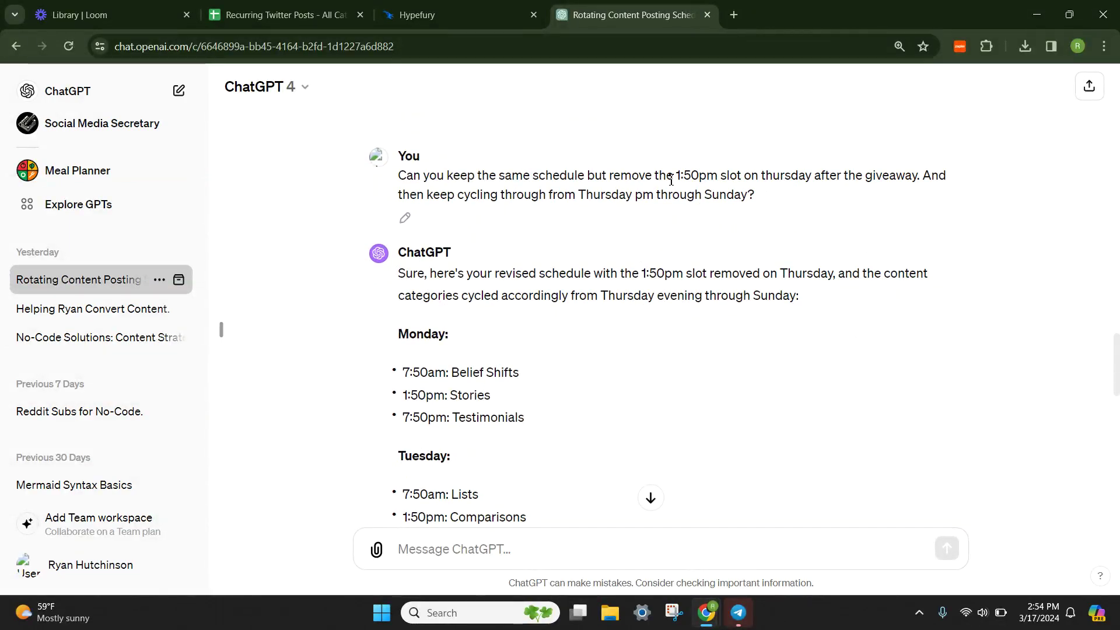
pyautogui.scroll(1, 661, 203)
pyautogui.scroll(2, 662, 205)
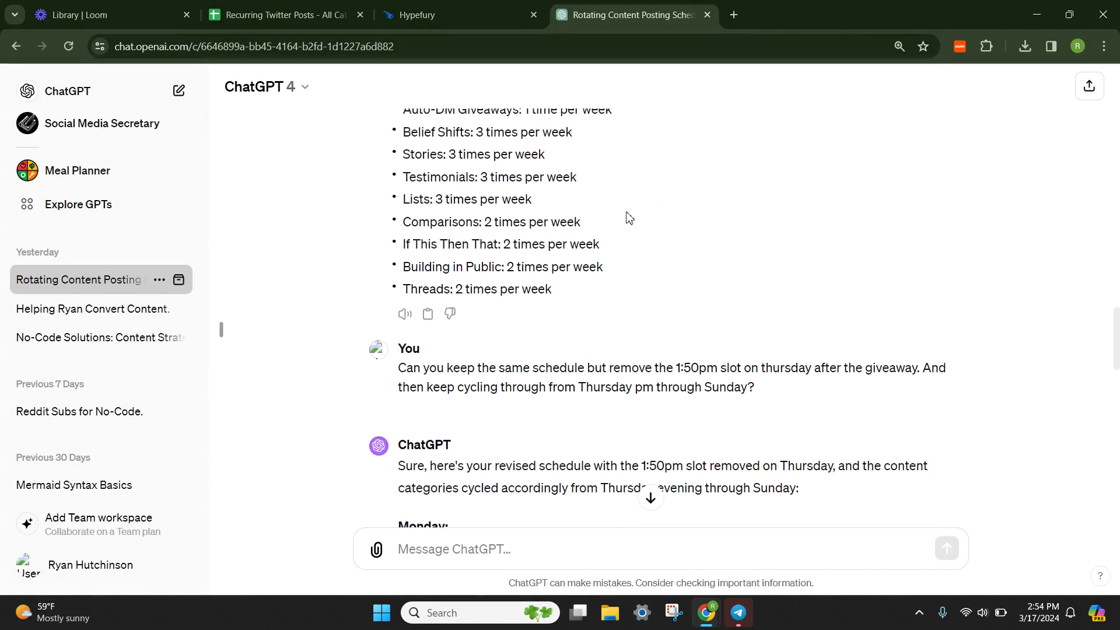
# Compare with the Hypefury calendar, then re-highlight the weekly frequency counts in the chat
pyautogui.click(416, 13)
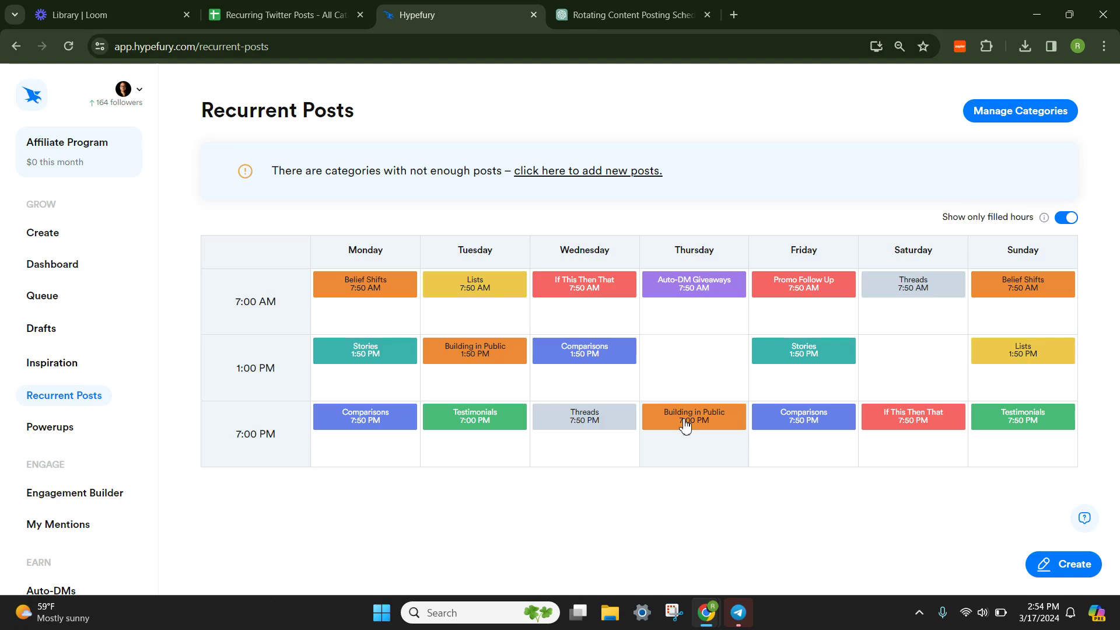
pyautogui.click(610, 15)
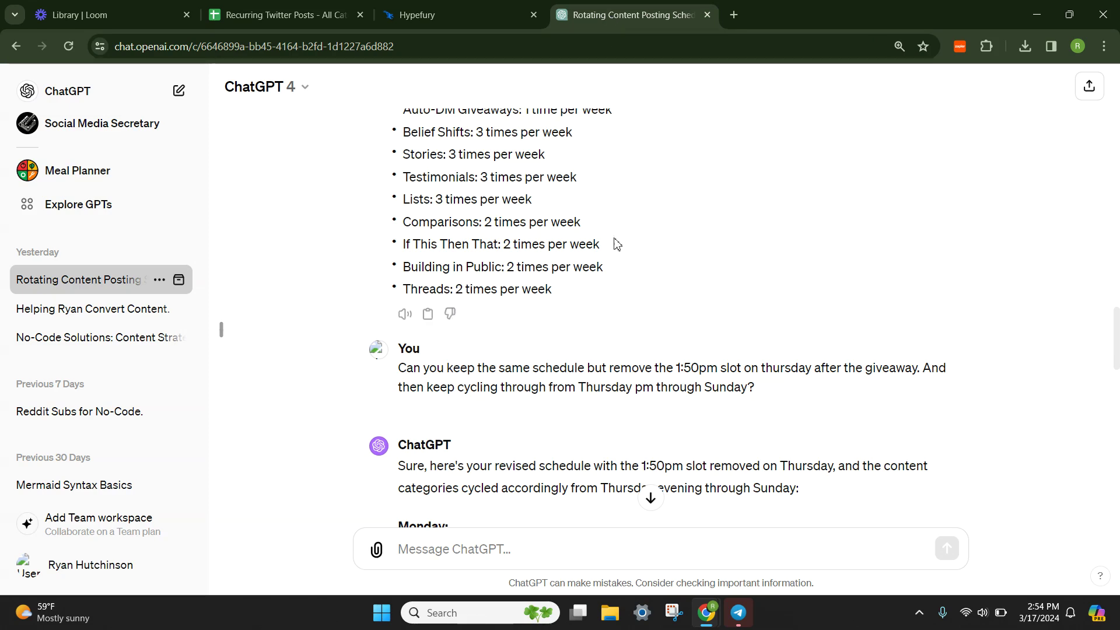
pyautogui.scroll(-1, 560, 318)
pyautogui.scroll(-4, 560, 318)
pyautogui.scroll(-15, 560, 318)
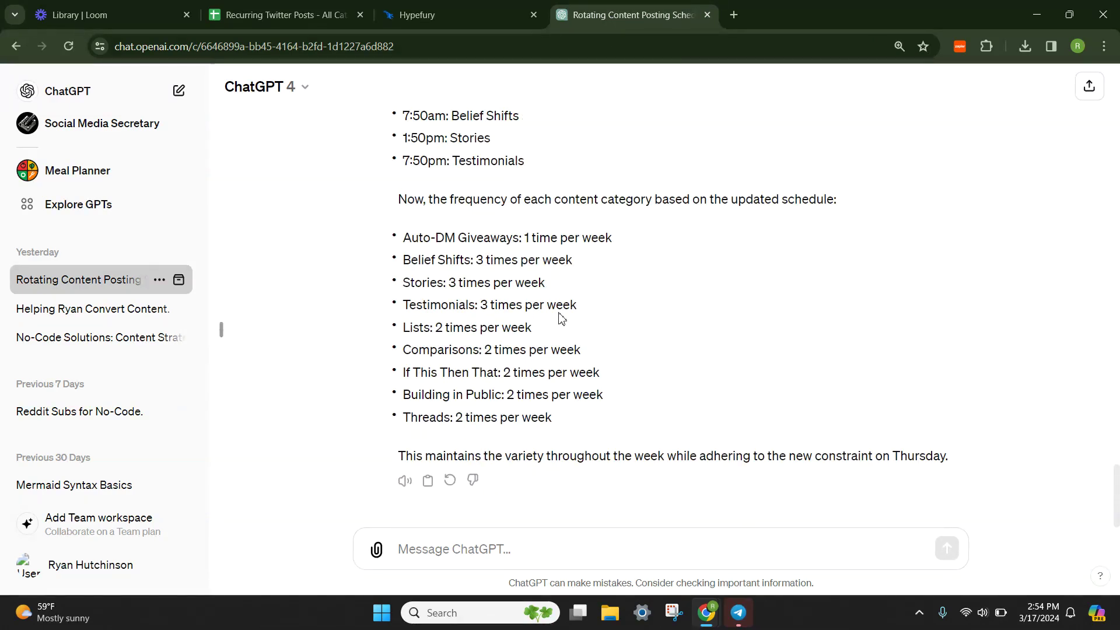
pyautogui.moveTo(408, 237); pyautogui.dragTo(580, 417)
pyautogui.click(597, 428)
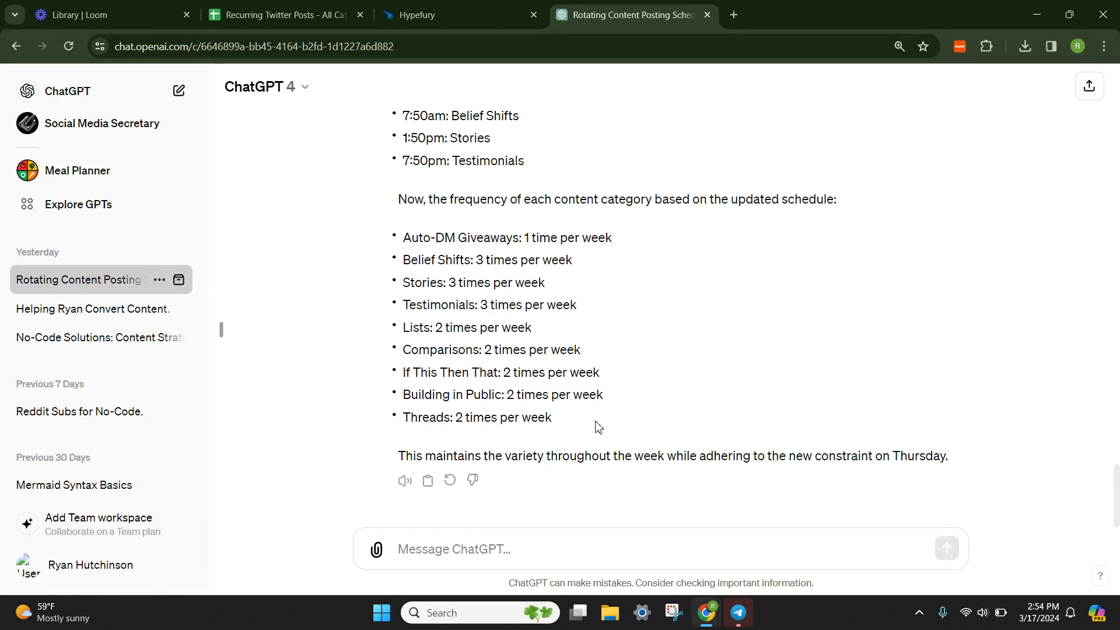
# Drag Wednesday's Comparisons post to Thursday and then back to Wednesday
pyautogui.click(445, 14)
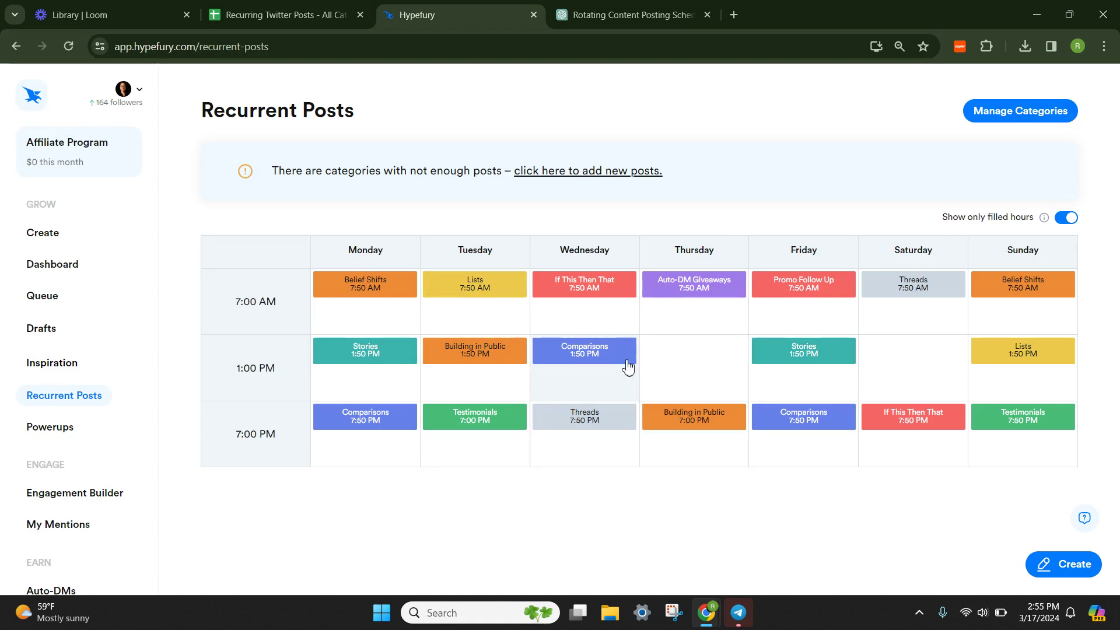
pyautogui.moveTo(605, 356); pyautogui.dragTo(703, 354)
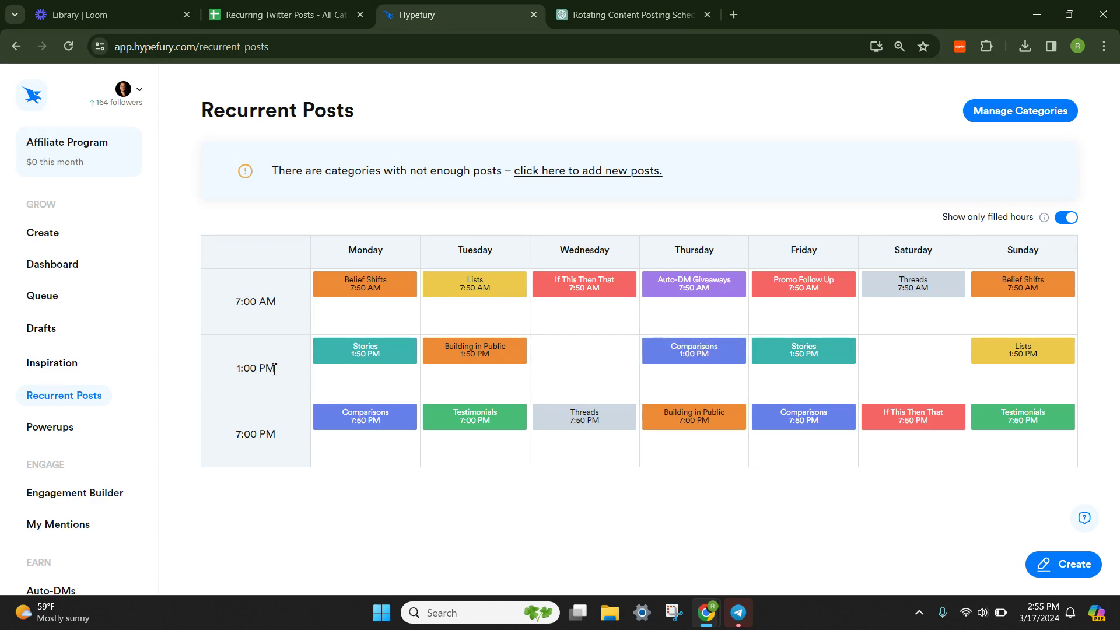
pyautogui.moveTo(275, 370); pyautogui.dragTo(239, 371)
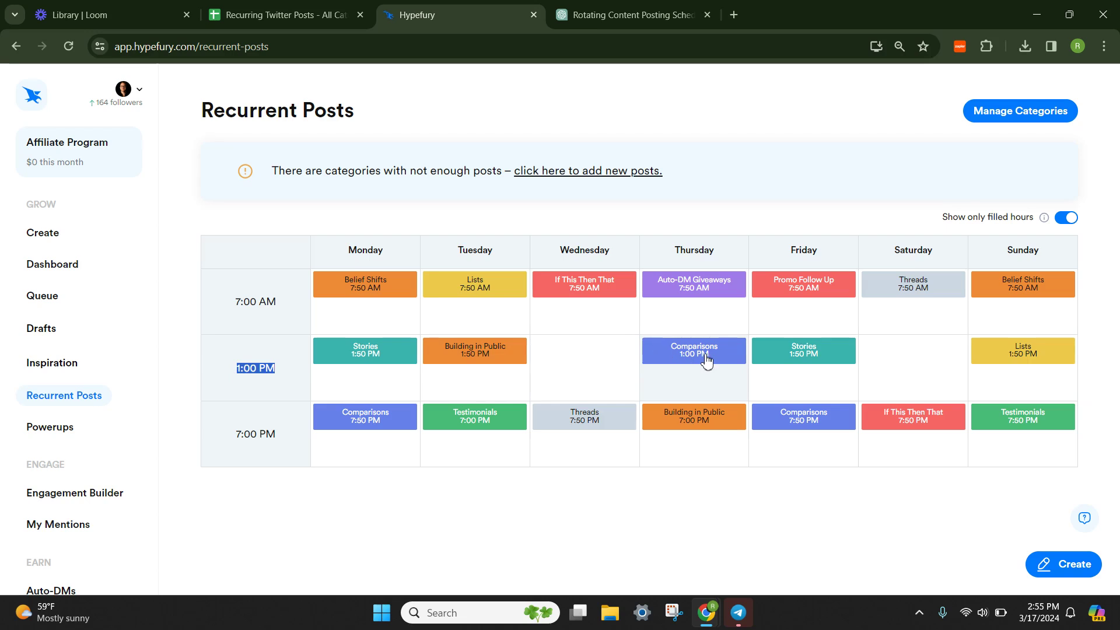
pyautogui.moveTo(706, 359); pyautogui.dragTo(597, 360)
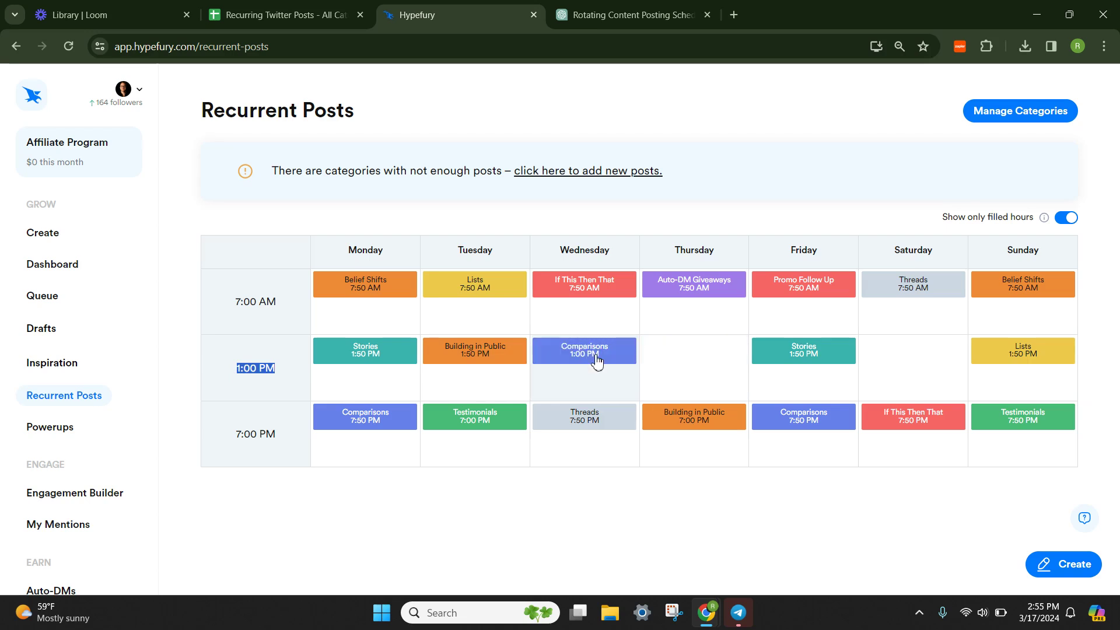
# Change the Comparisons post's time to 1:50 PM and save the update
pyautogui.click(597, 361)
pyautogui.click(432, 416)
pyautogui.click(437, 419)
pyautogui.click(437, 419)
pyautogui.scroll(-15, 470, 484)
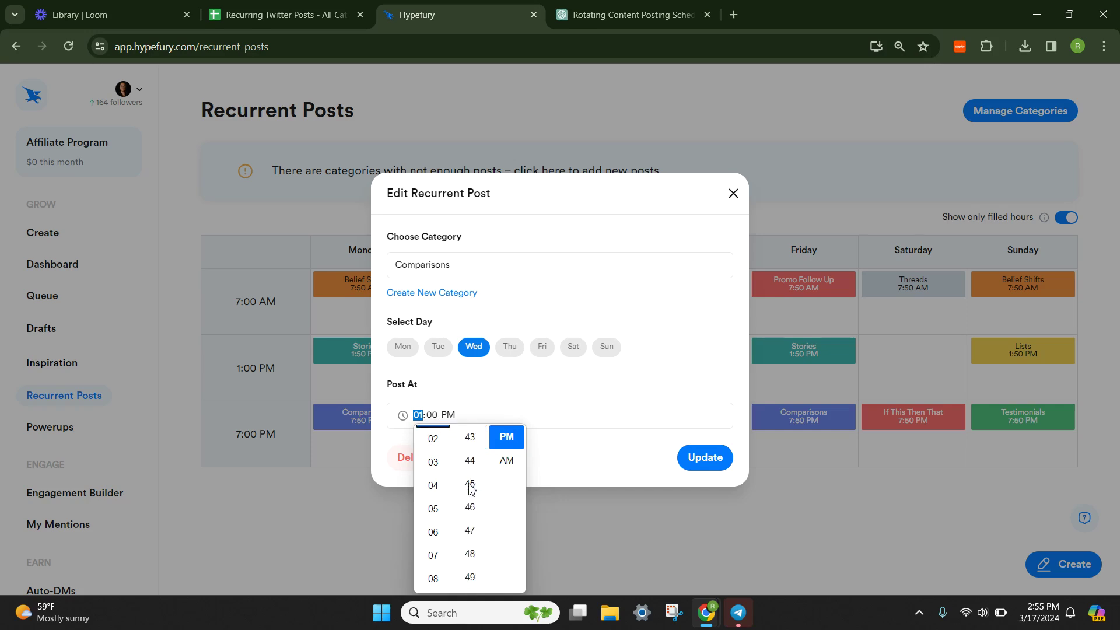
pyautogui.scroll(-2, 470, 487)
pyautogui.click(469, 474)
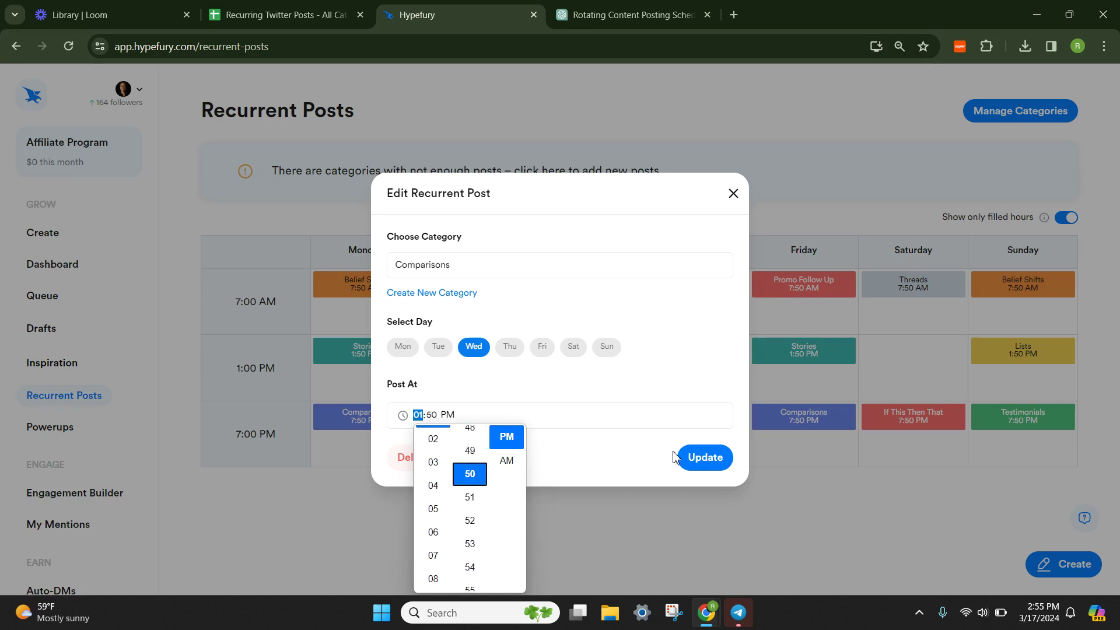
pyautogui.click(721, 463)
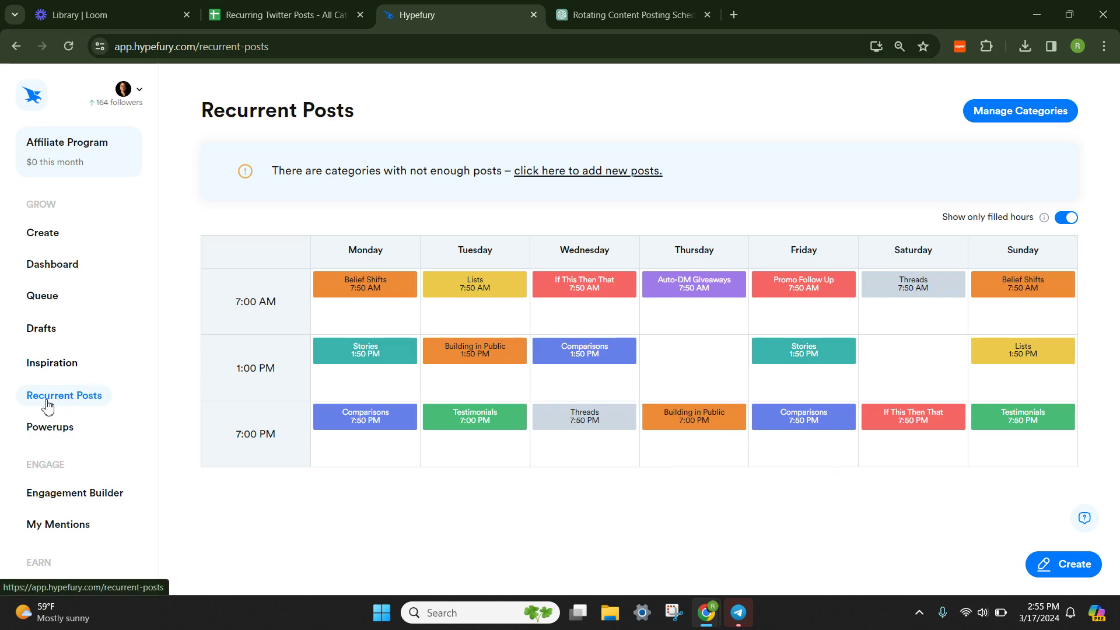
pyautogui.click(44, 301)
pyautogui.click(566, 163)
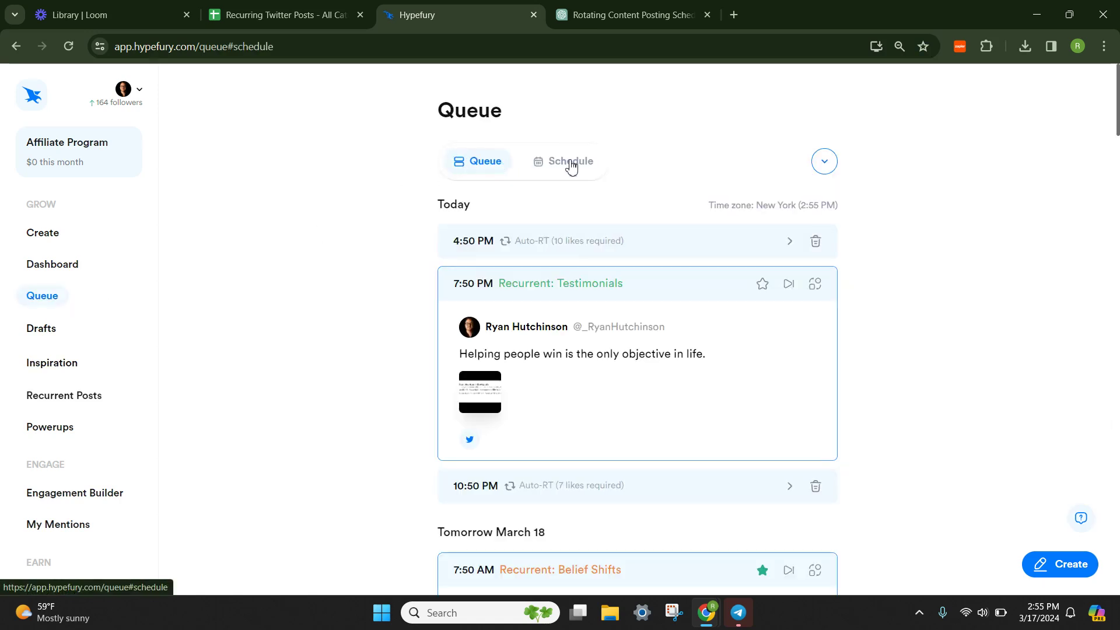
pyautogui.click(45, 397)
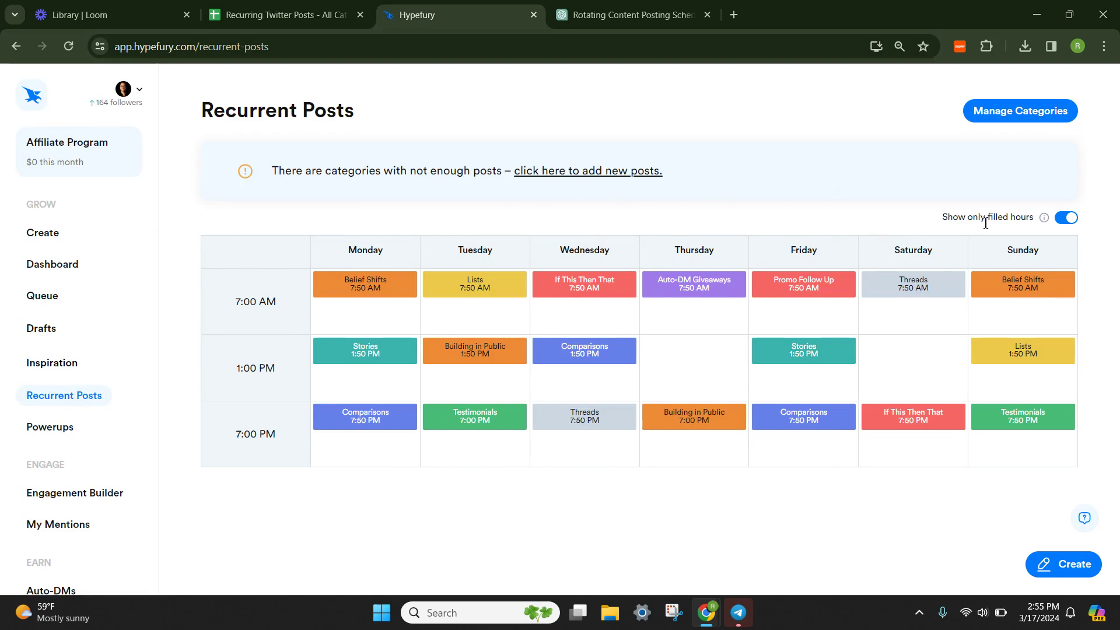
pyautogui.click(1035, 112)
pyautogui.scroll(-2, 750, 283)
pyautogui.scroll(1, 750, 288)
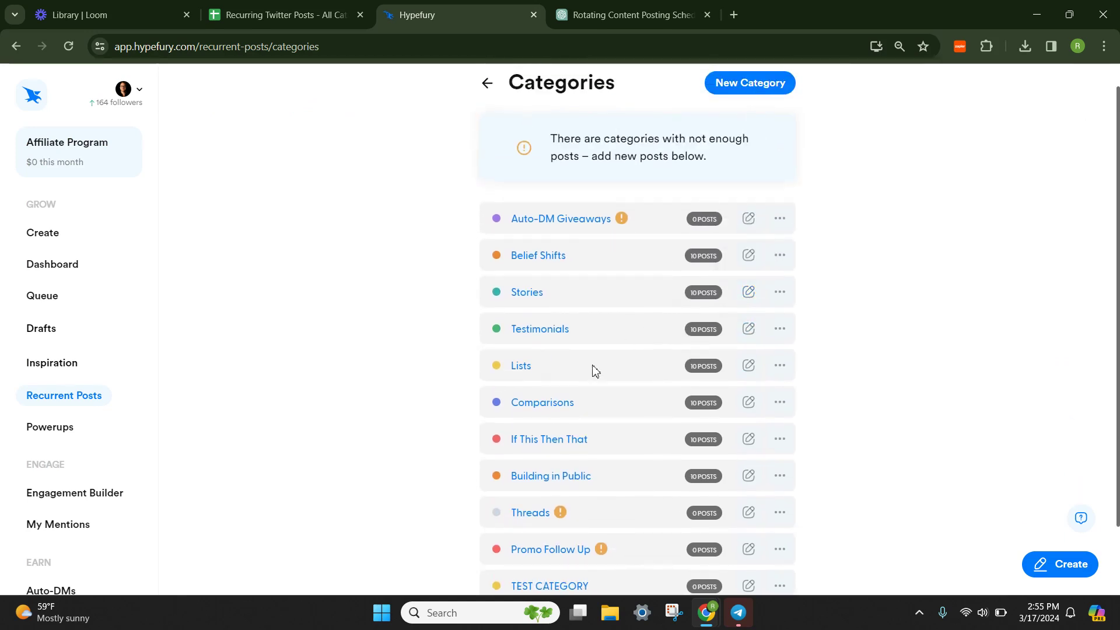
pyautogui.scroll(1, 590, 364)
# Start a recurrent post at Thursday 1:00 PM and choose TEST CATEGORY
pyautogui.click(487, 83)
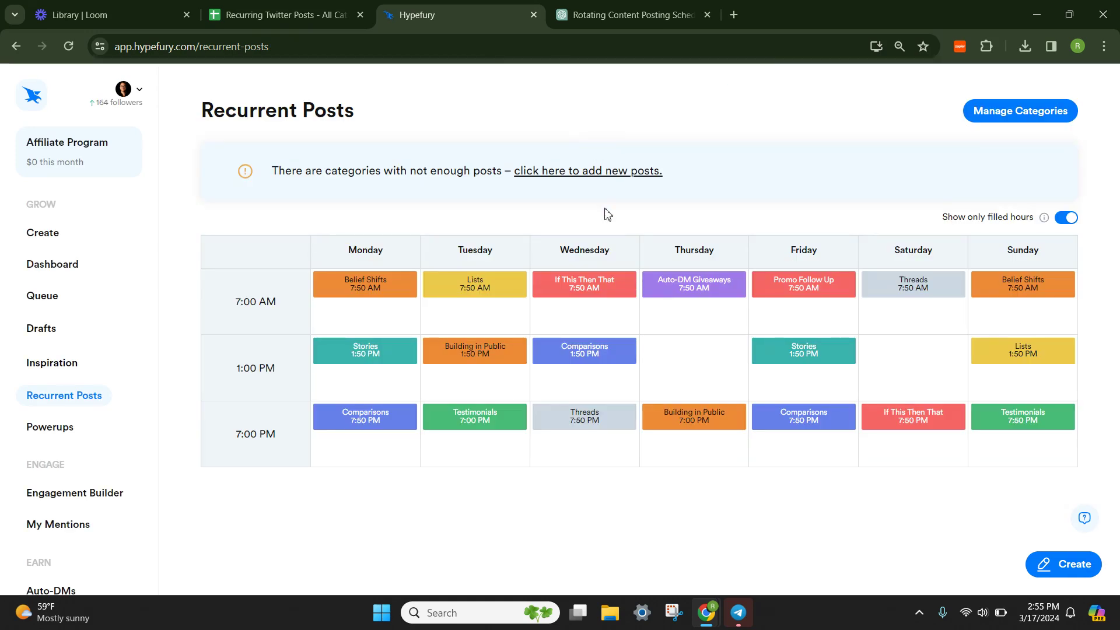
pyautogui.click(690, 357)
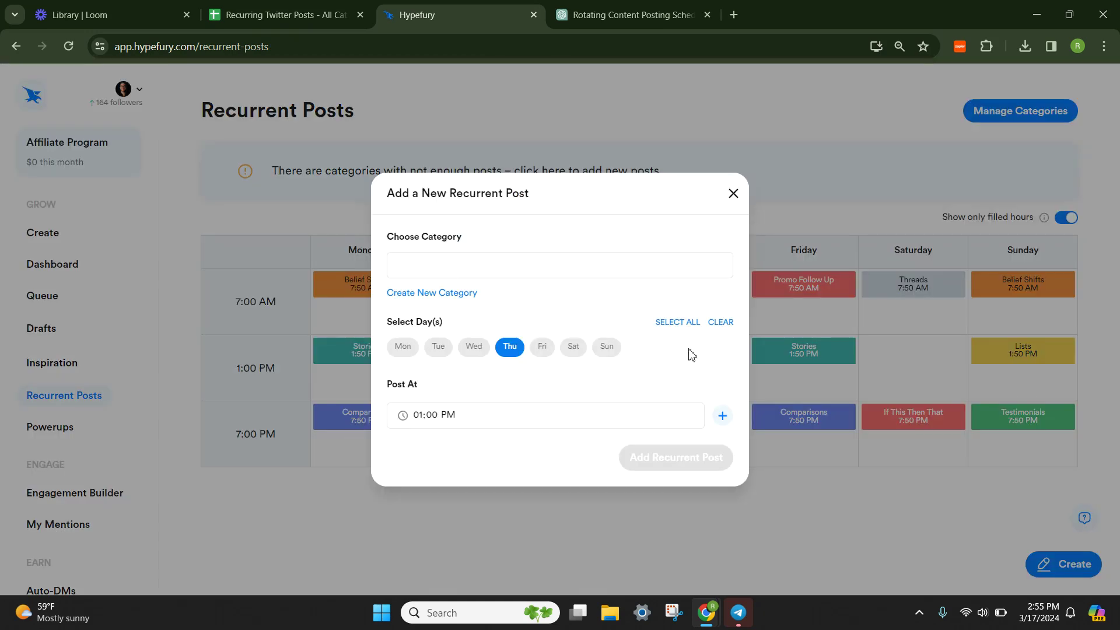
pyautogui.click(575, 270)
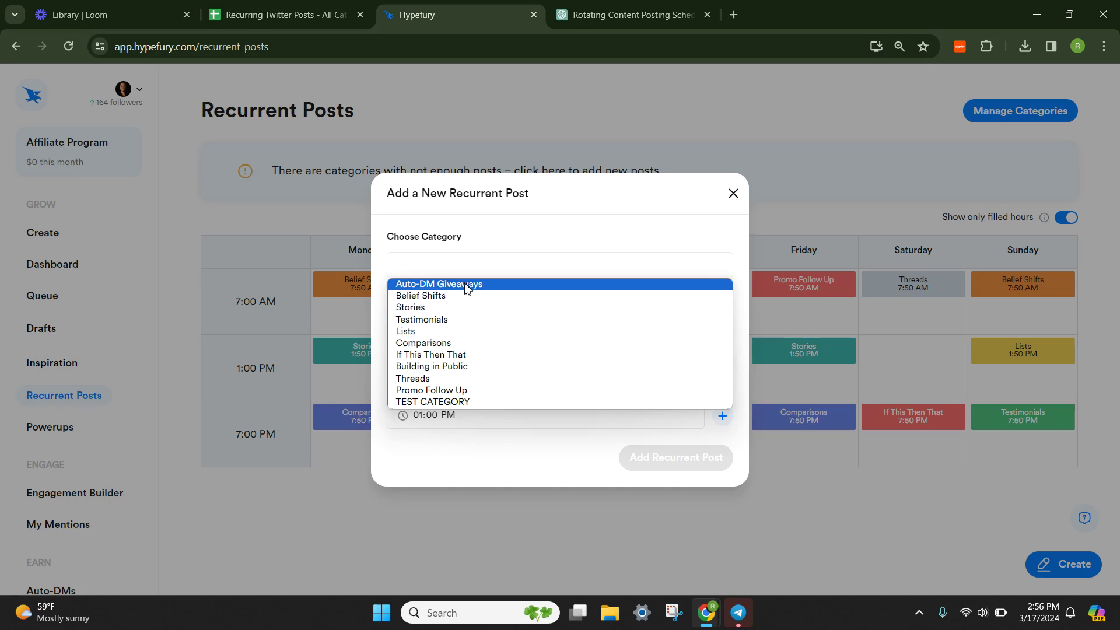
pyautogui.click(457, 400)
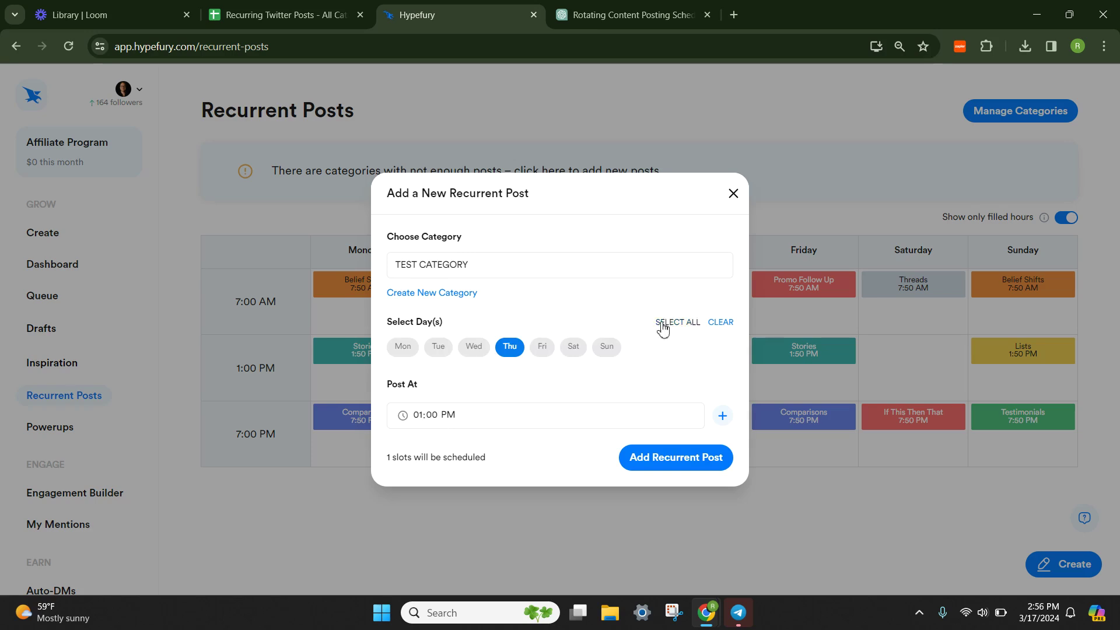
pyautogui.click(457, 293)
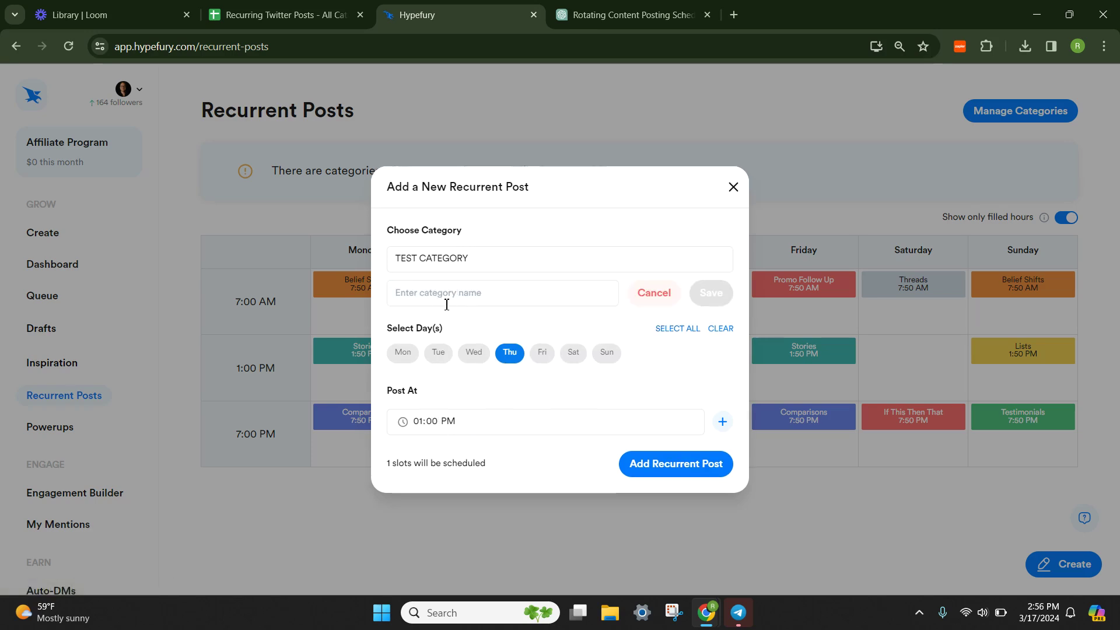
pyautogui.click(654, 293)
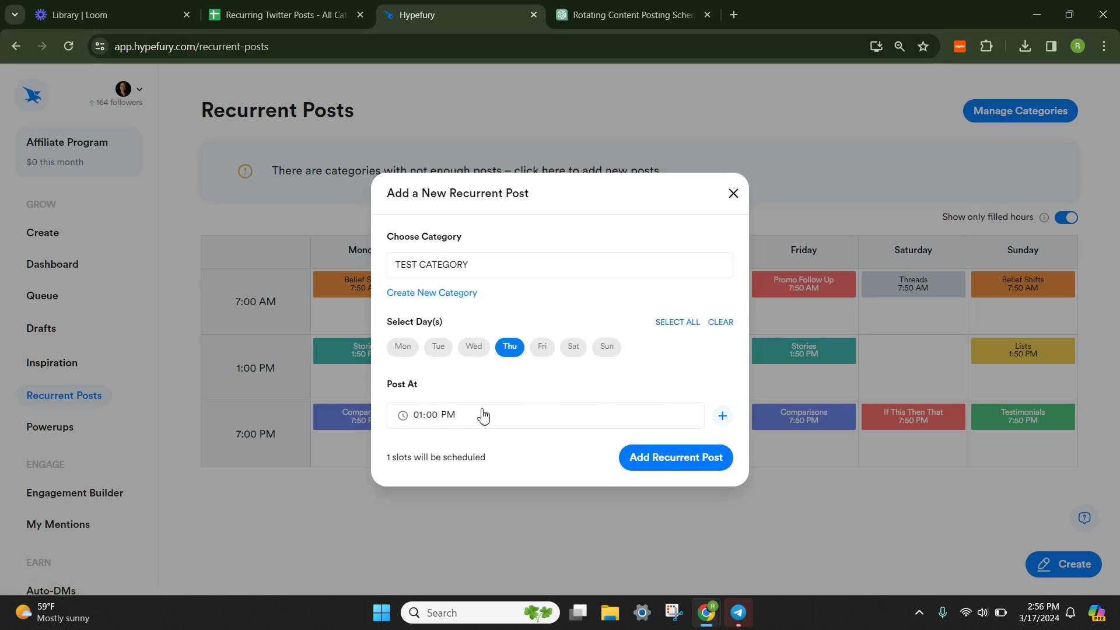
# Try adding Monday, Wednesday and a second 09:00 PM posting time
pyautogui.click(457, 416)
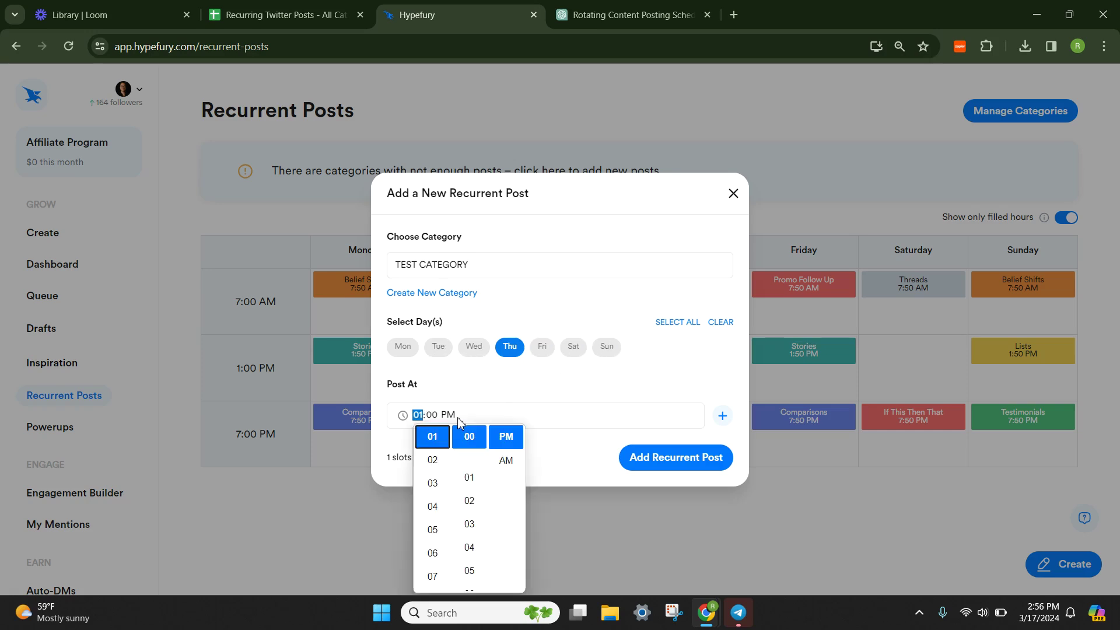
pyautogui.click(495, 401)
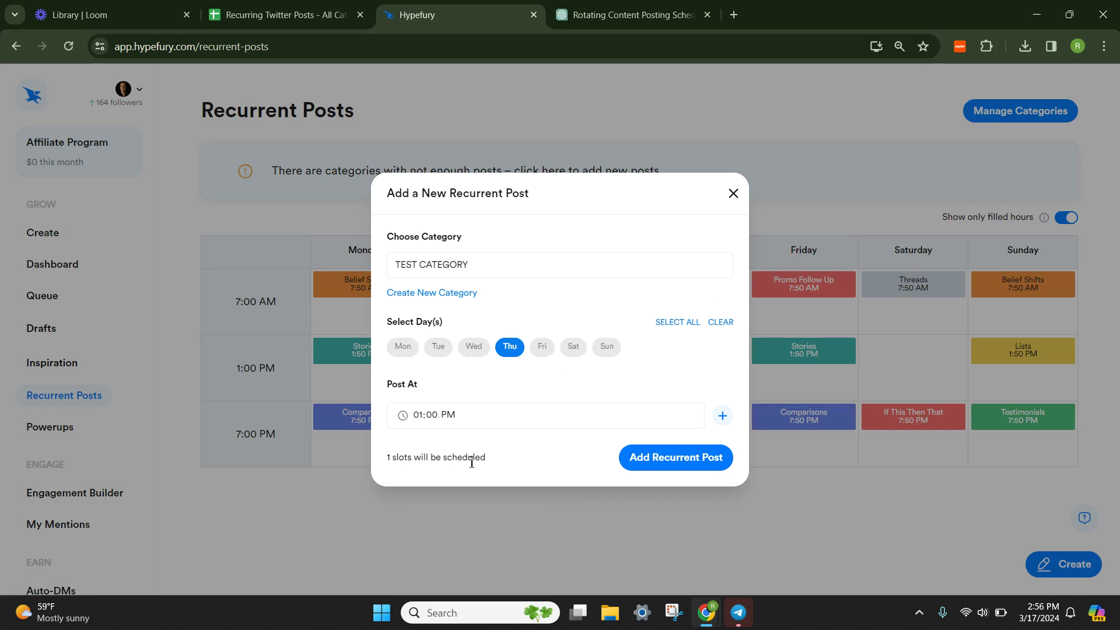
pyautogui.click(722, 415)
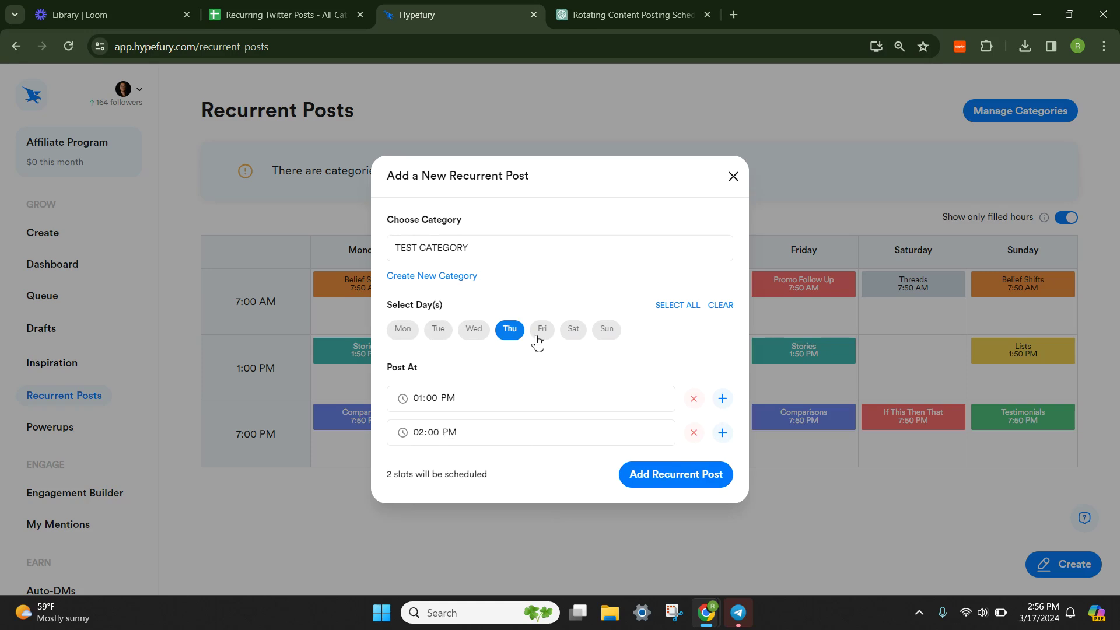
pyautogui.click(402, 340)
pyautogui.click(474, 341)
pyautogui.click(430, 432)
pyautogui.write('9')
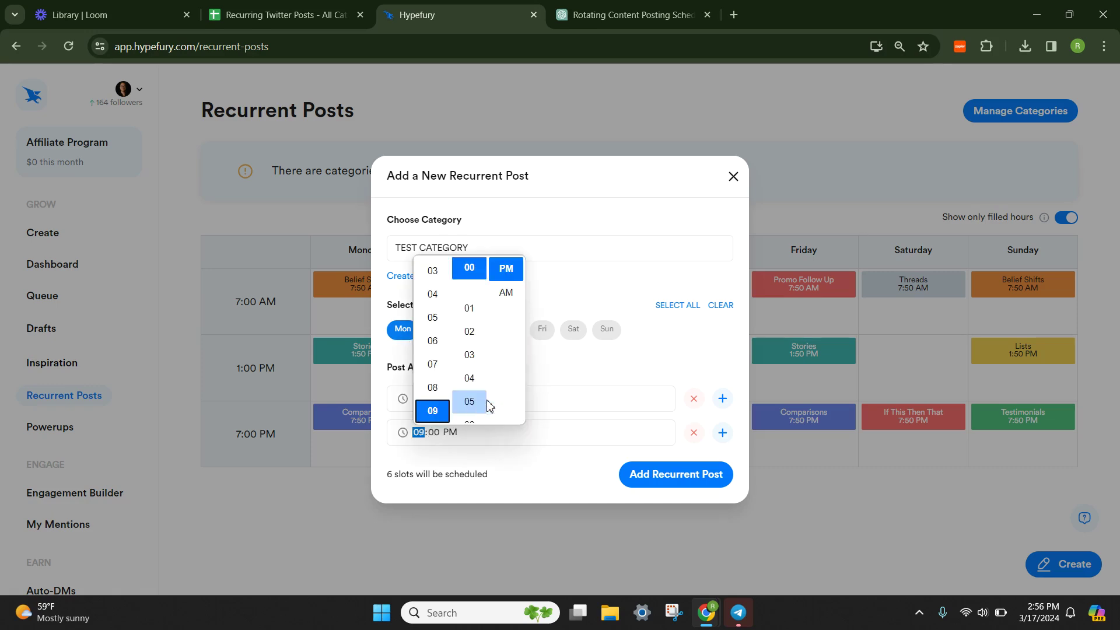
pyautogui.scroll(-5, 469, 391)
pyautogui.click(563, 393)
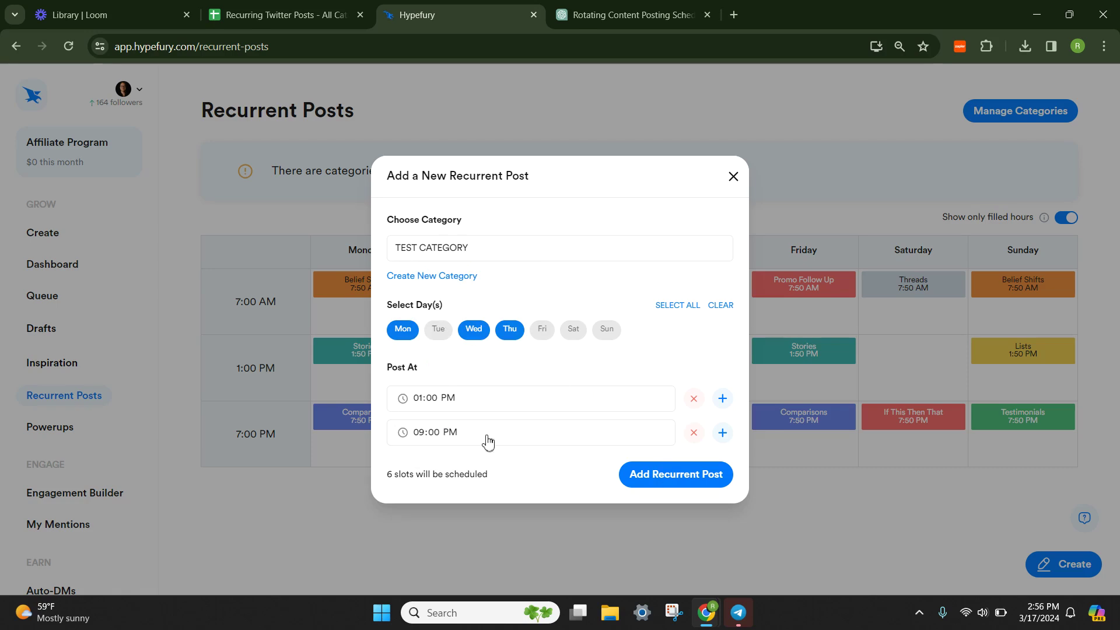
# Remove Monday, Wednesday and the second time, then add the Thursday-only post
pyautogui.click(409, 331)
pyautogui.click(474, 329)
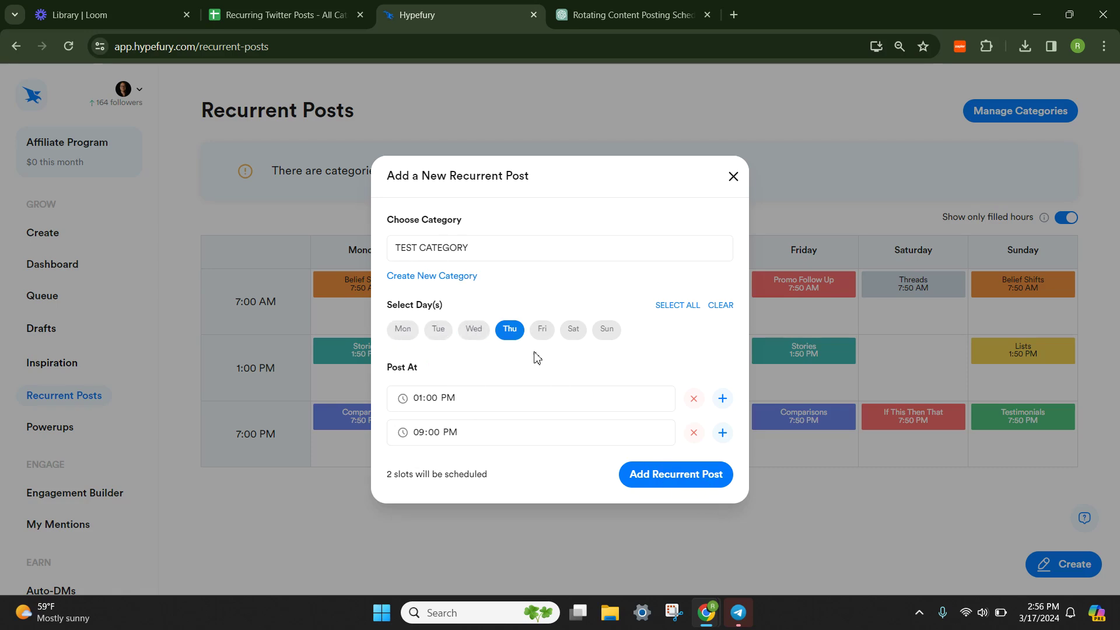
pyautogui.click(694, 432)
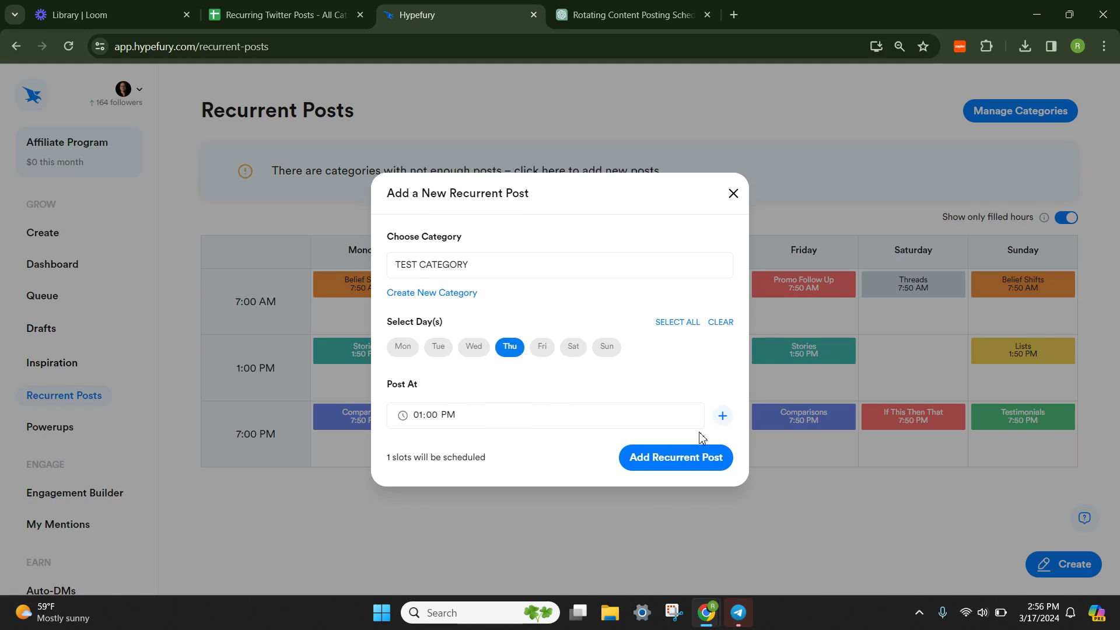
pyautogui.click(660, 461)
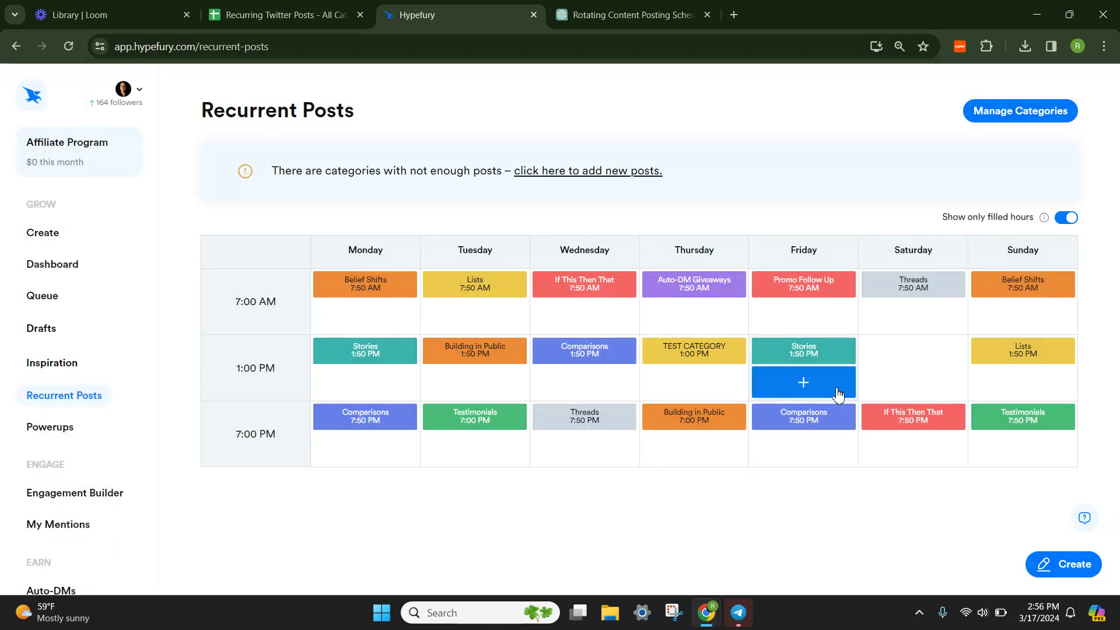
# Open Thursday's TEST CATEGORY post, delete it, and confirm with Delete Recurrent Post
pyautogui.click(668, 357)
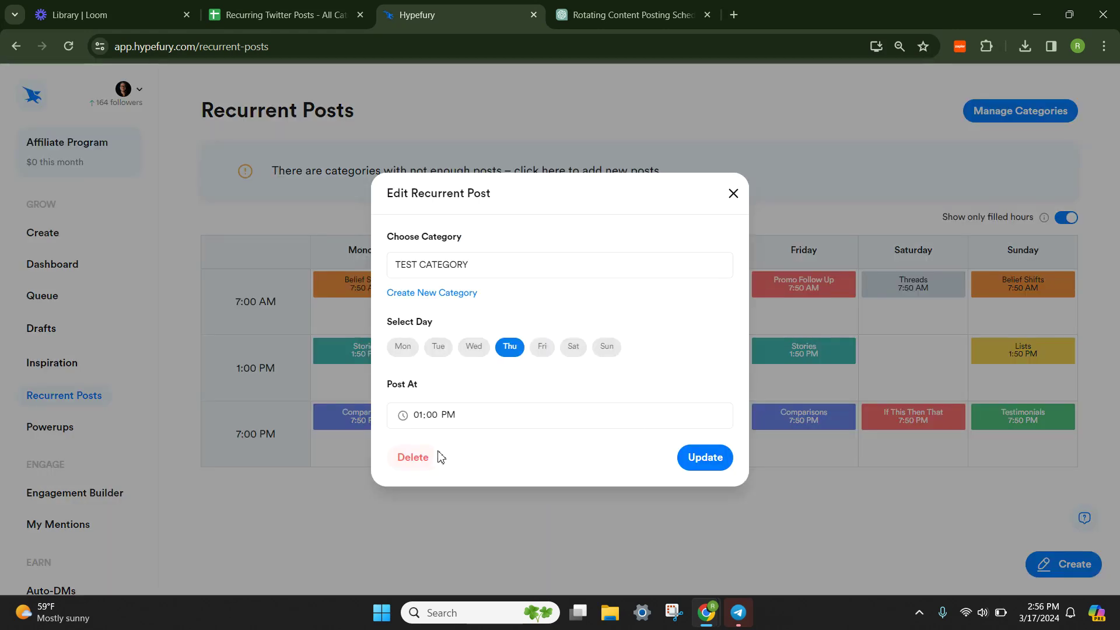
pyautogui.click(418, 459)
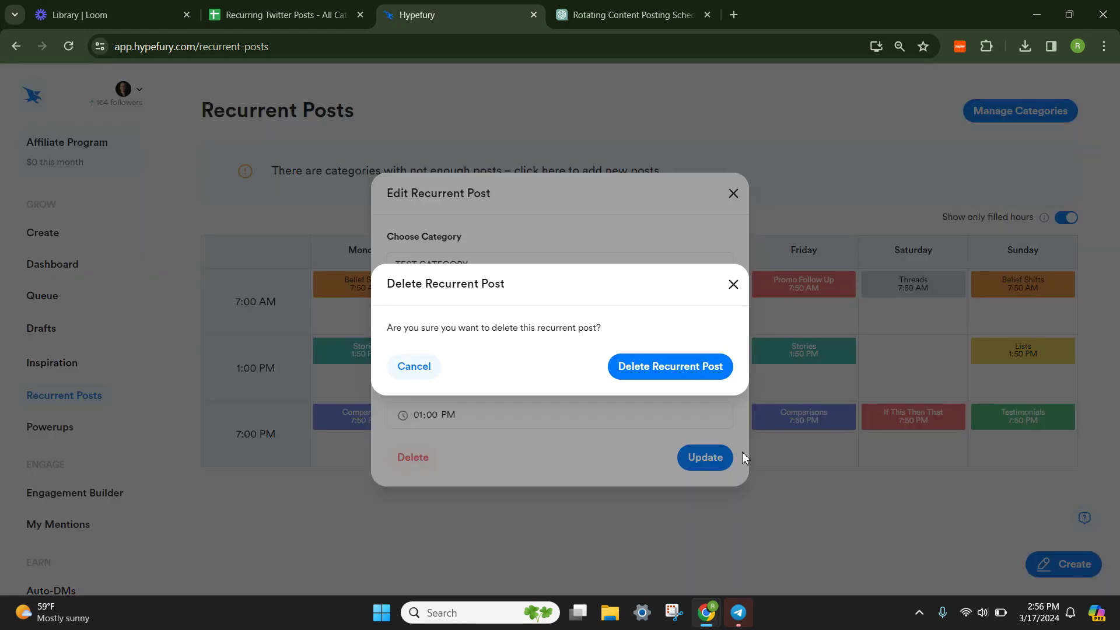
pyautogui.click(692, 367)
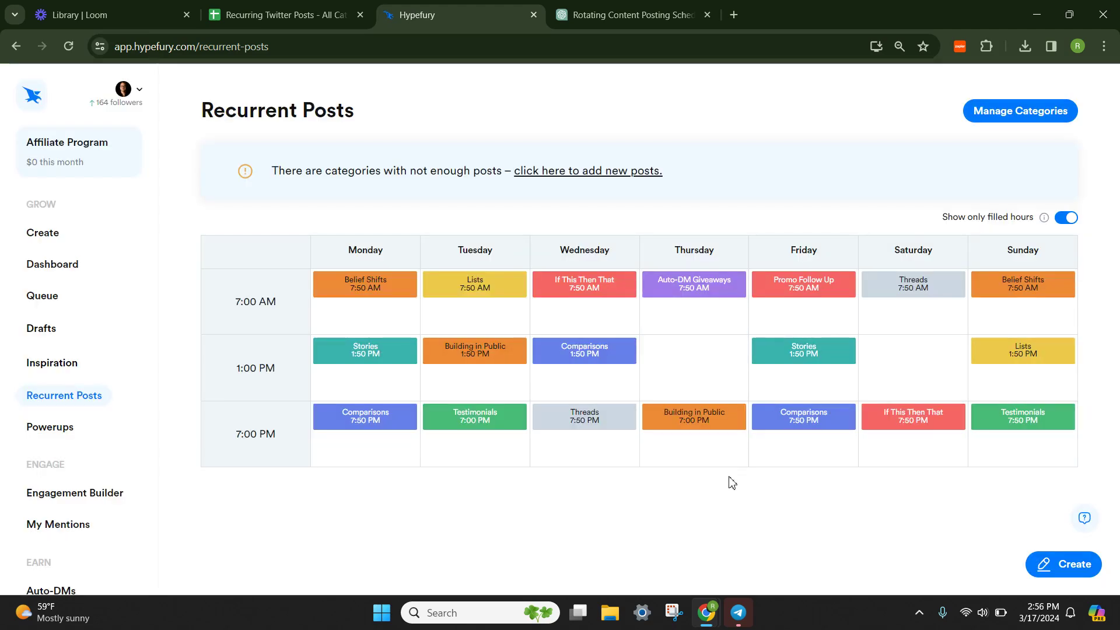